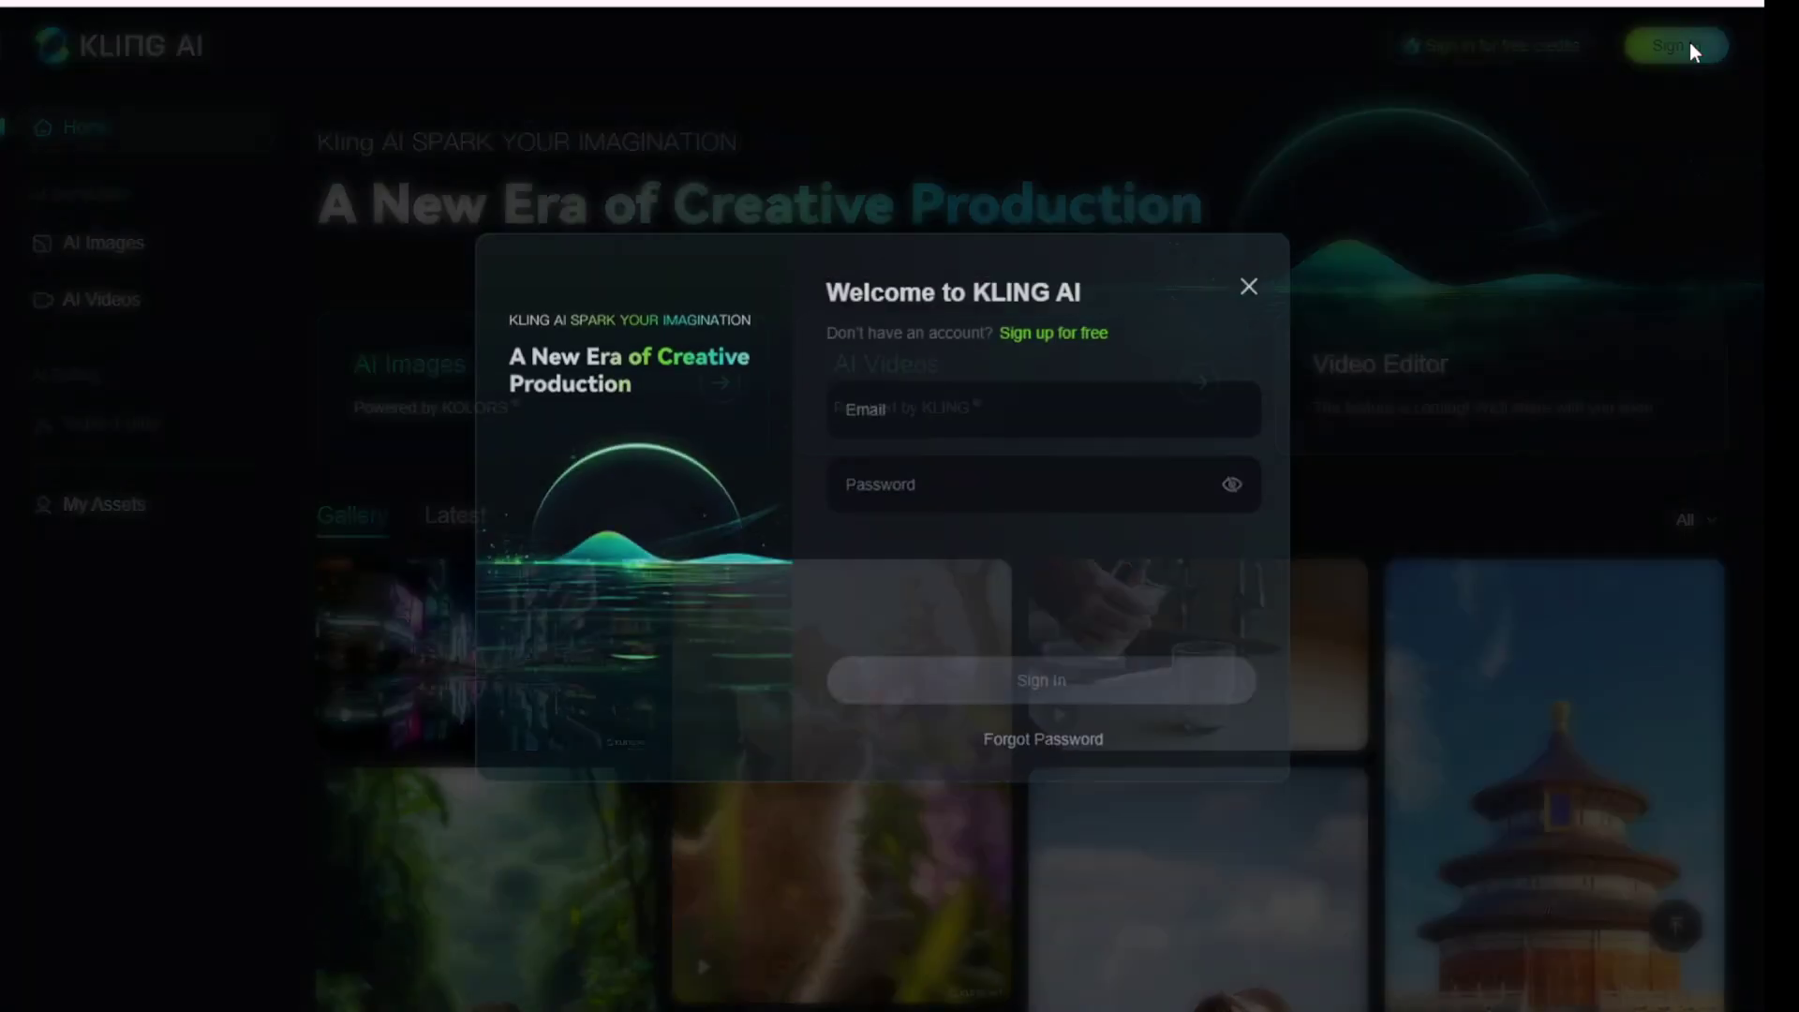
- Sign in by e-mail, view the empty My Assets under Images and All, then go to AI video creation
{"action": "left_click", "coordinate": [976, 409]}
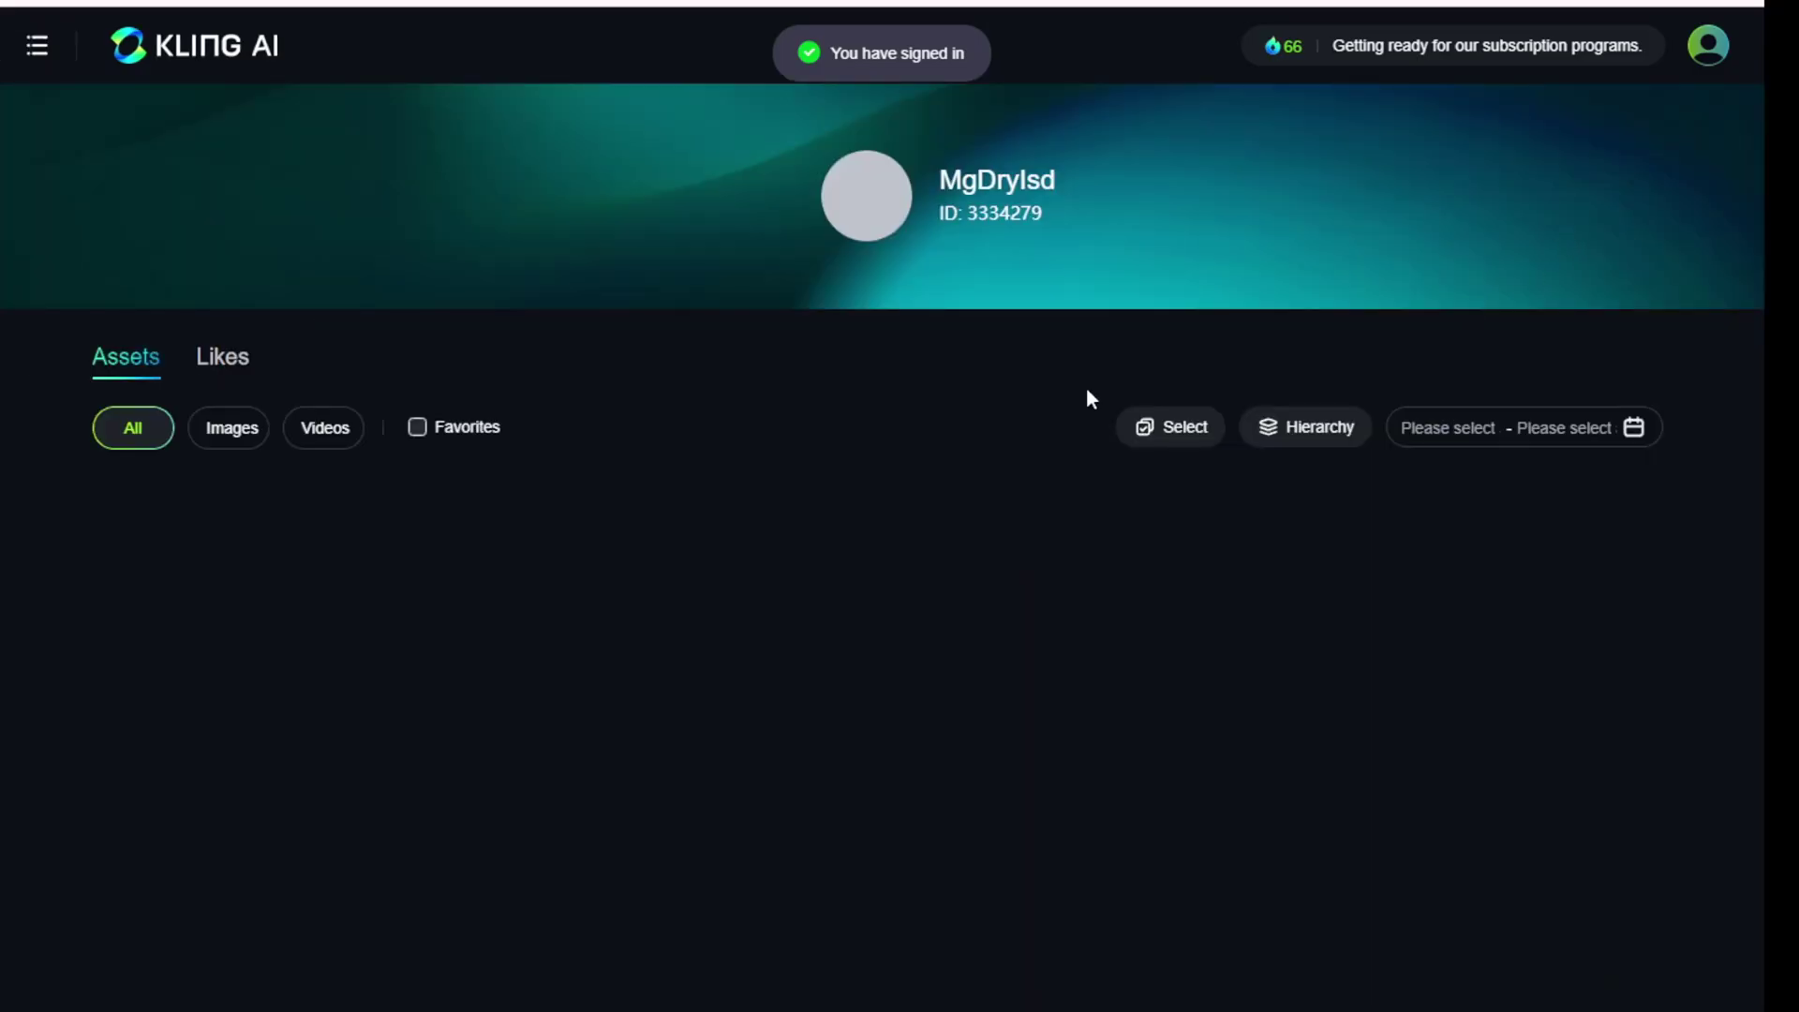
{"action": "left_click", "coordinate": [236, 431]}
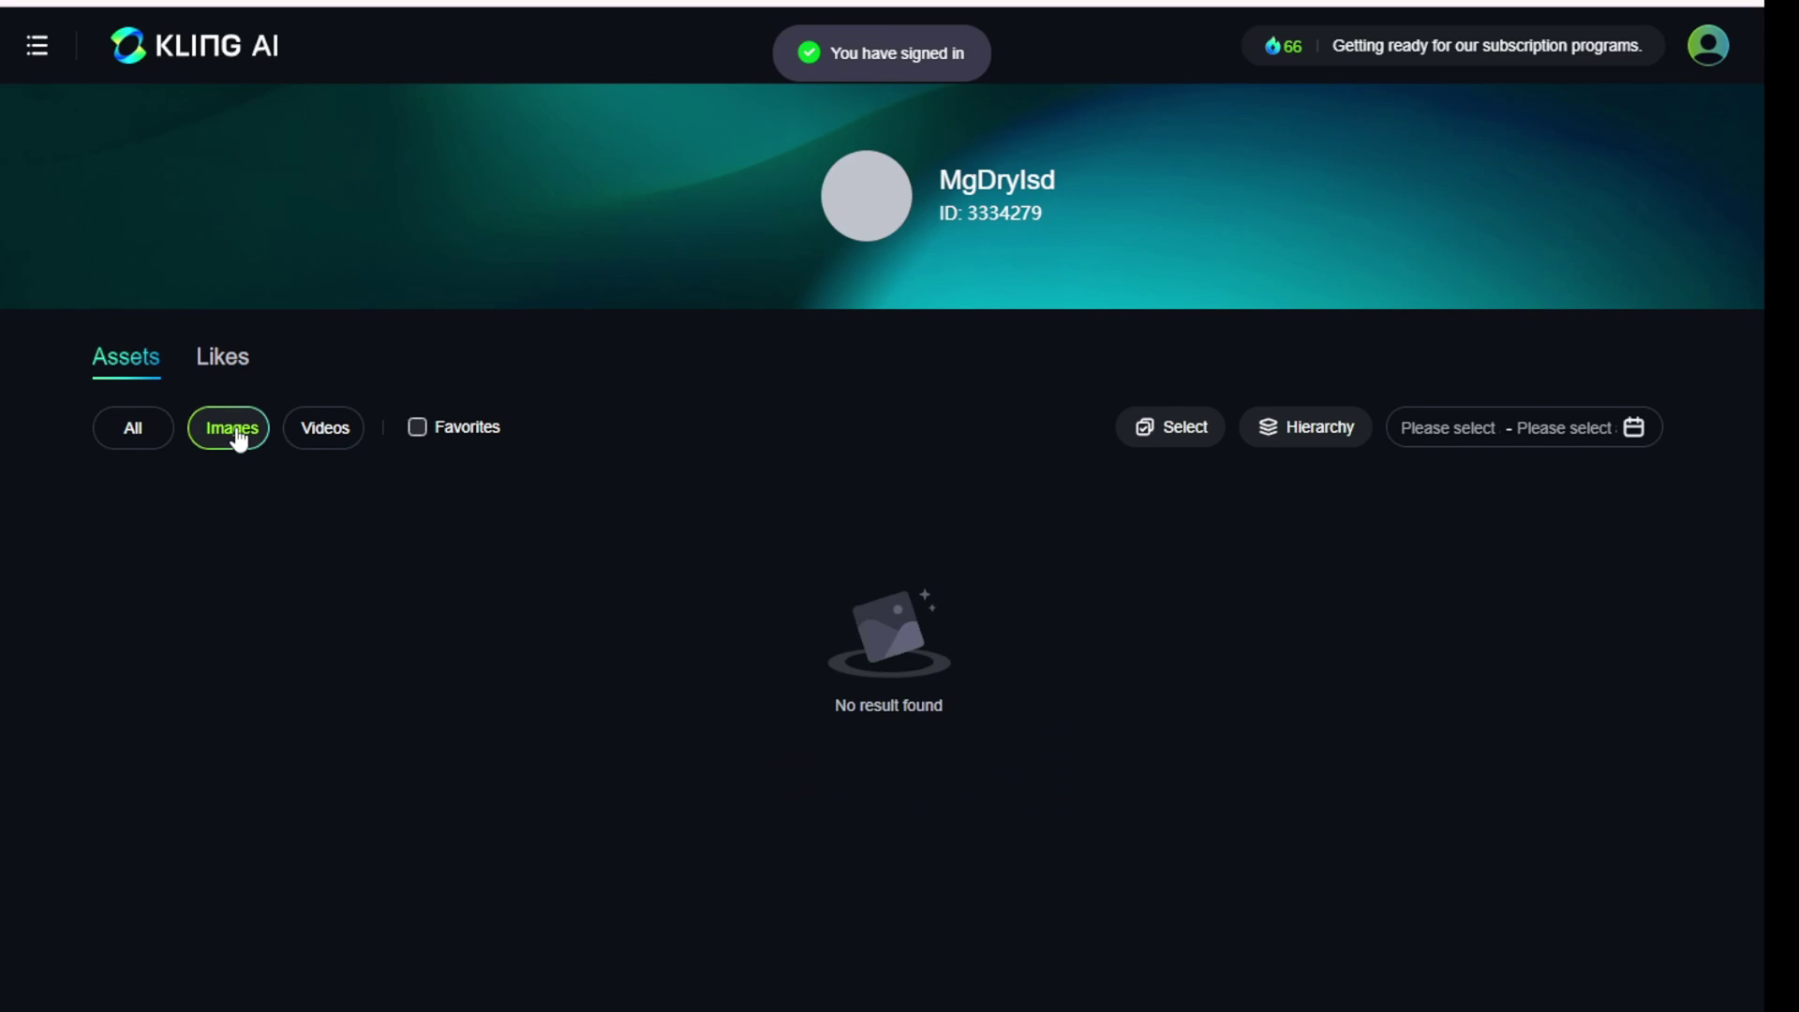
{"action": "left_click", "coordinate": [161, 434]}
{"action": "left_click", "coordinate": [37, 45]}
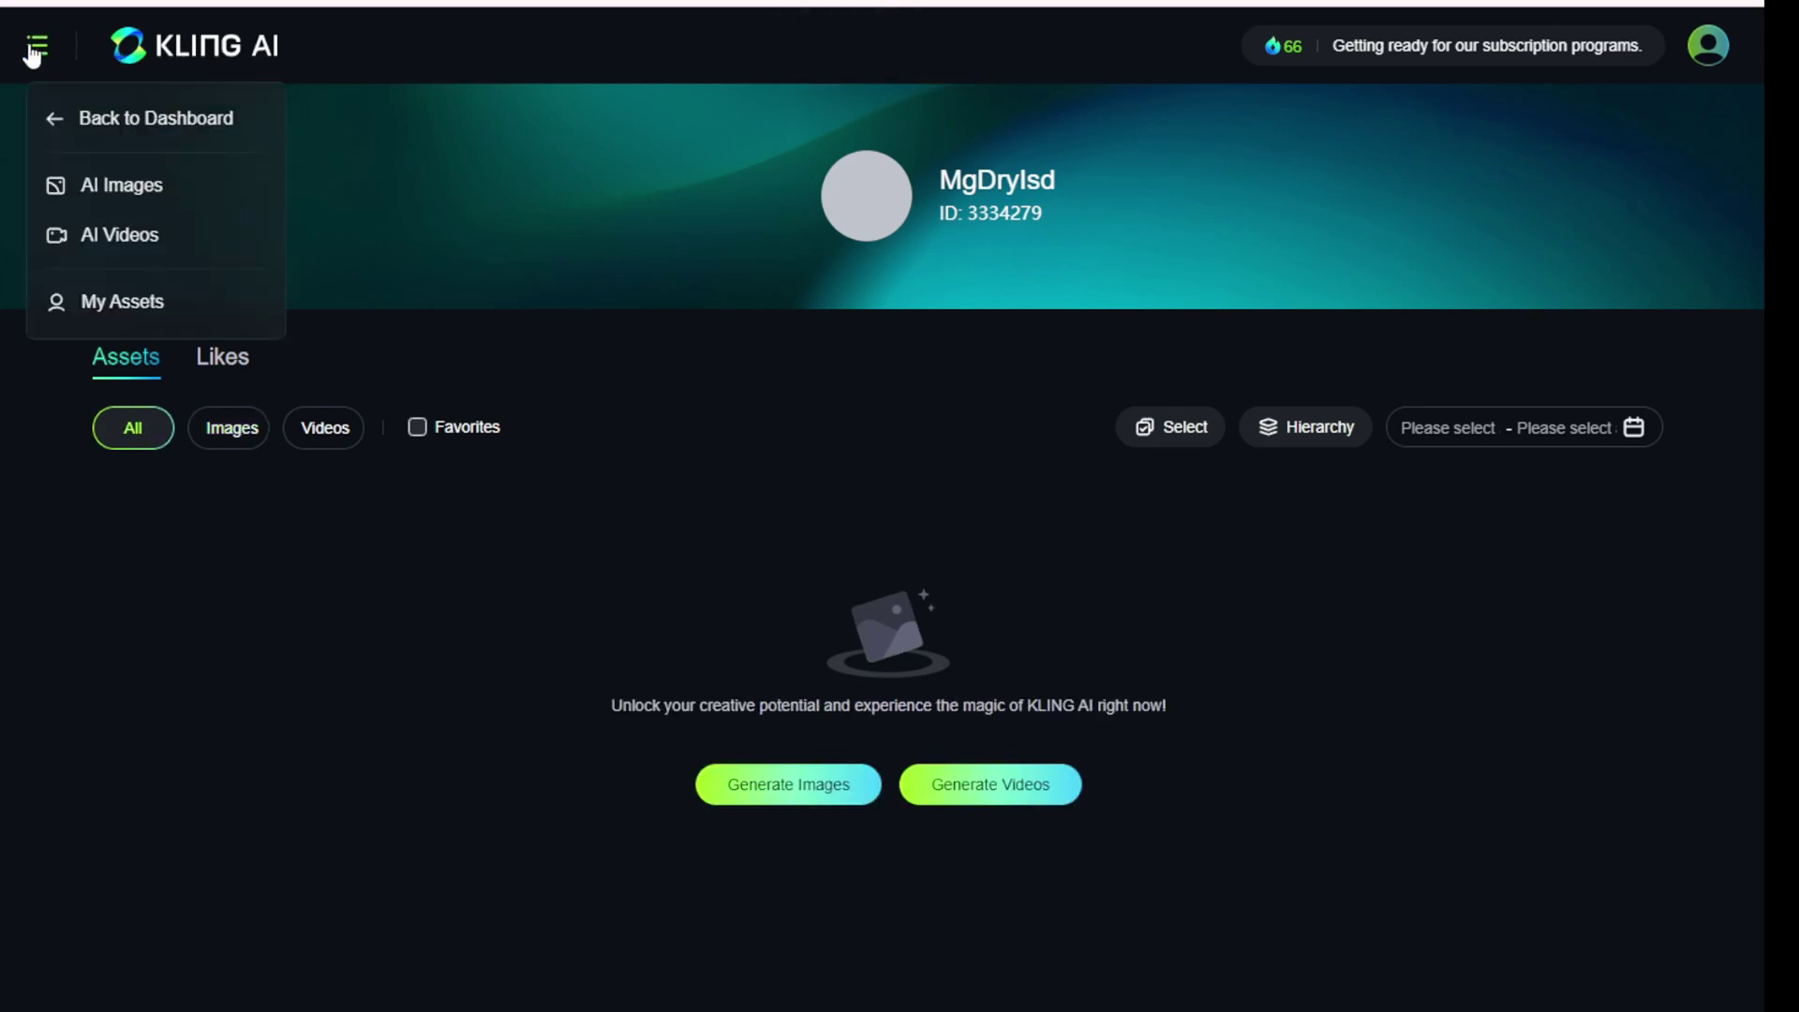
{"action": "left_click", "coordinate": [112, 228]}
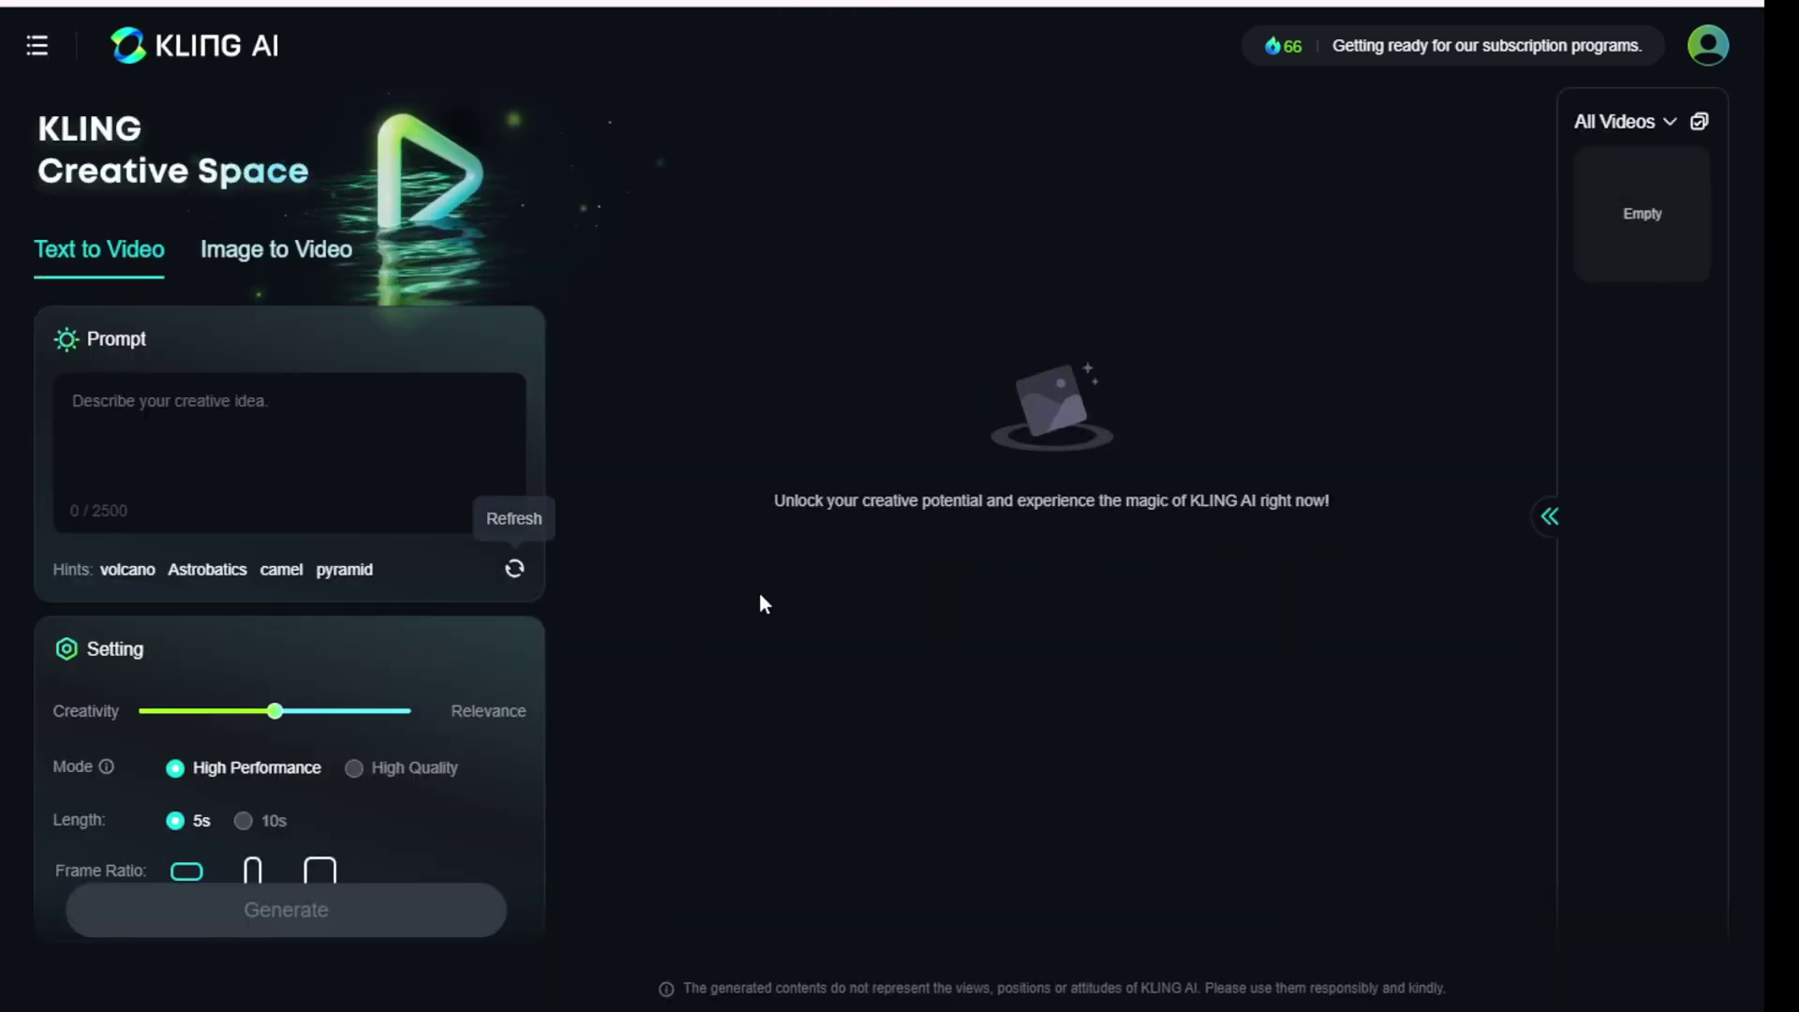
- Confirm High Quality mode is marked launching soon and view the credit Billing Details
{"action": "scroll", "coordinate": [510, 749], "scroll_direction": "down", "scroll_amount": 1}
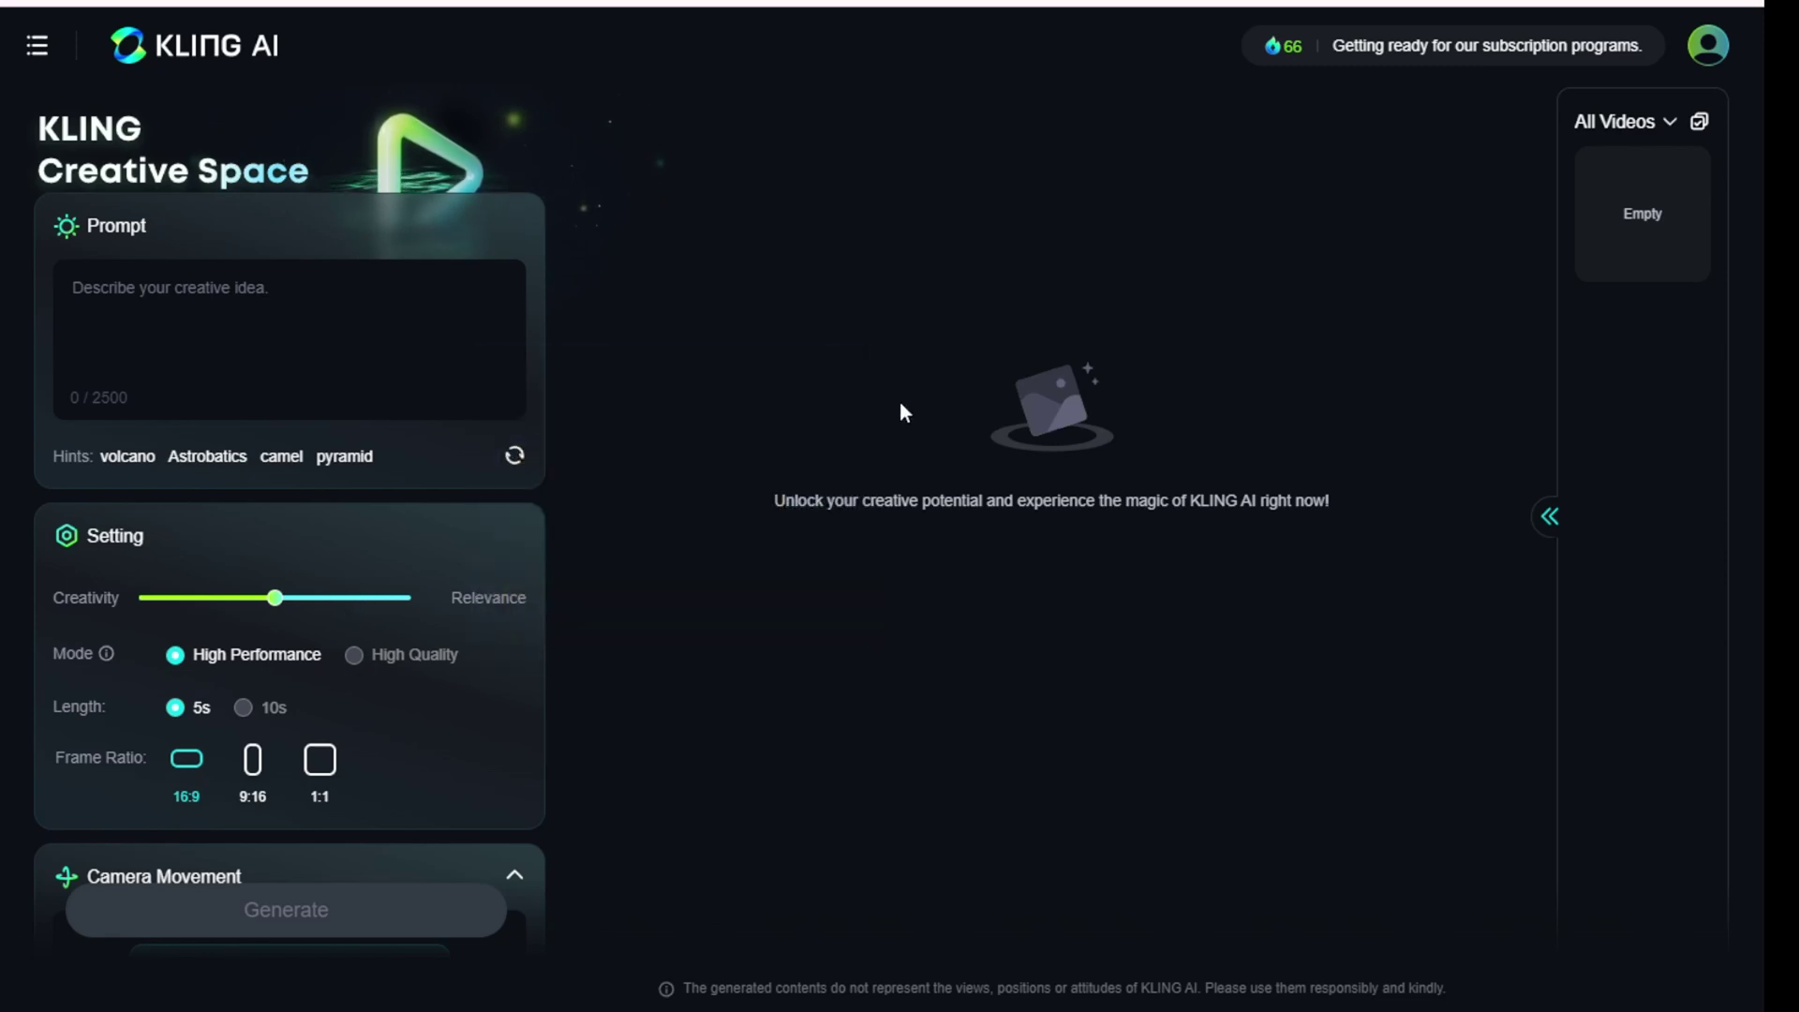
{"action": "mouse_move", "coordinate": [354, 655]}
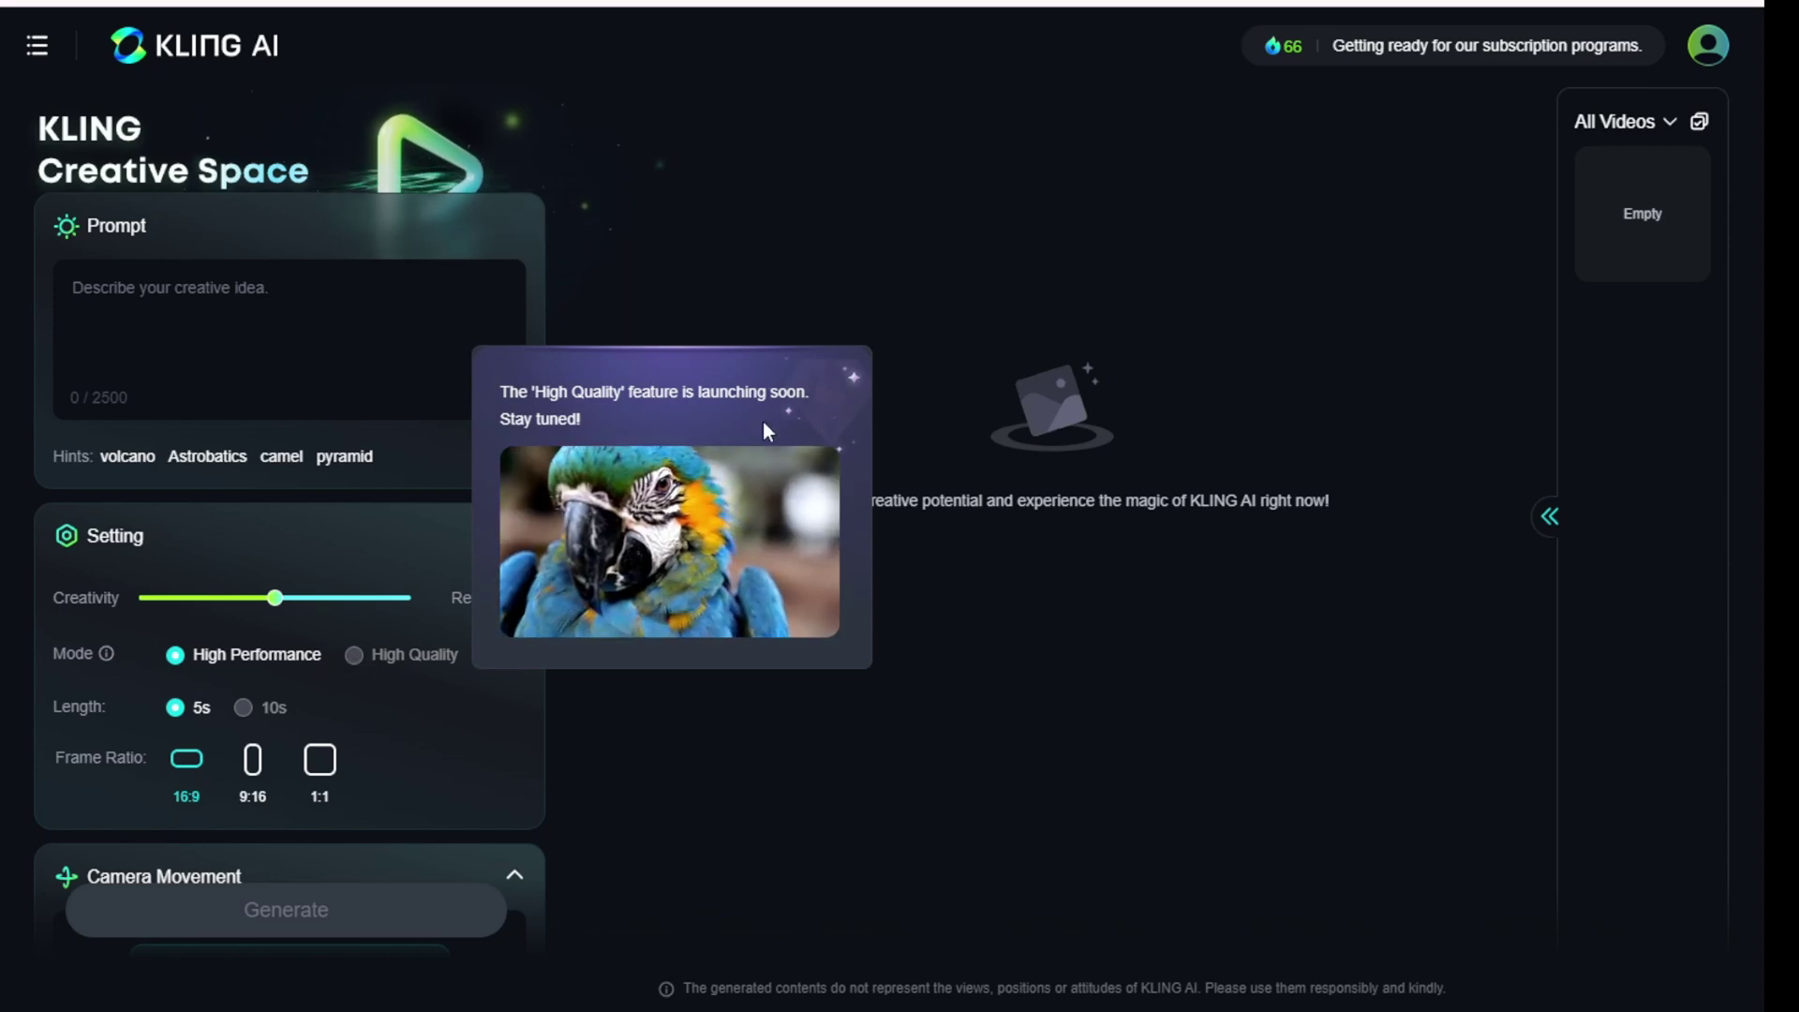
{"action": "left_click", "coordinate": [1277, 47]}
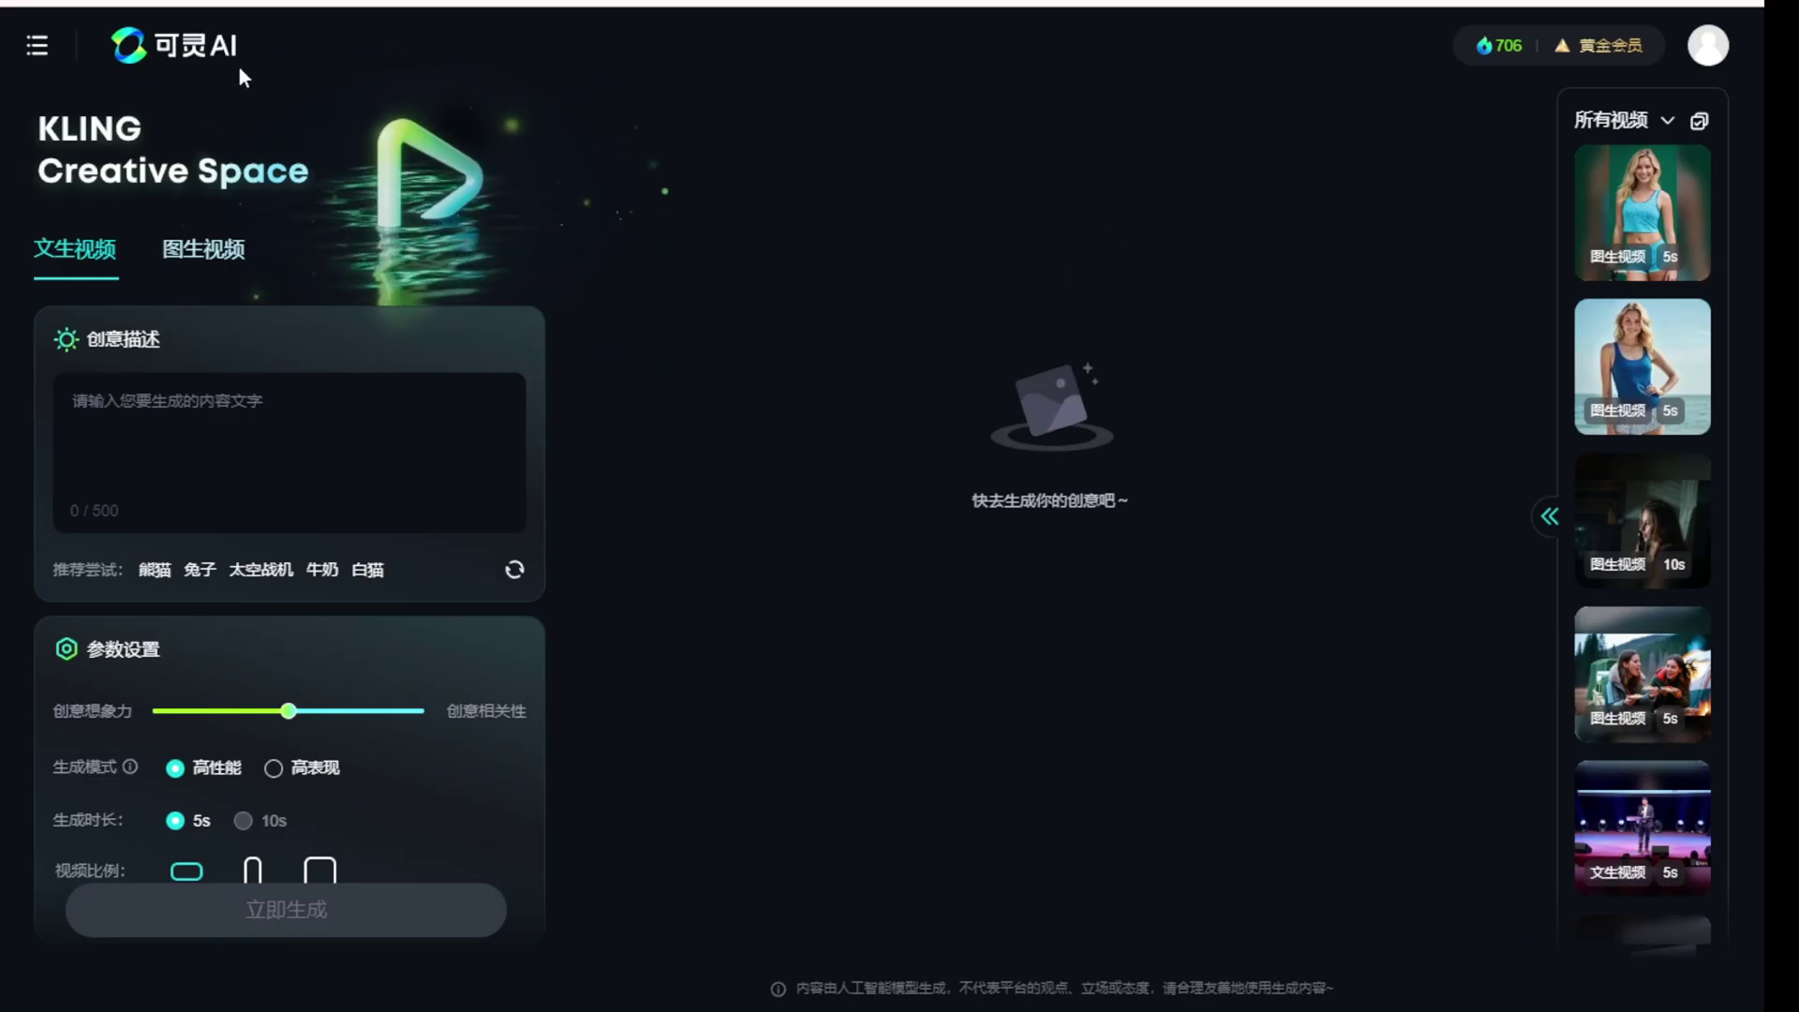
- Go back to the 可灵AI home page and enter the AI 视频 creative space
{"action": "left_click", "coordinate": [180, 48]}
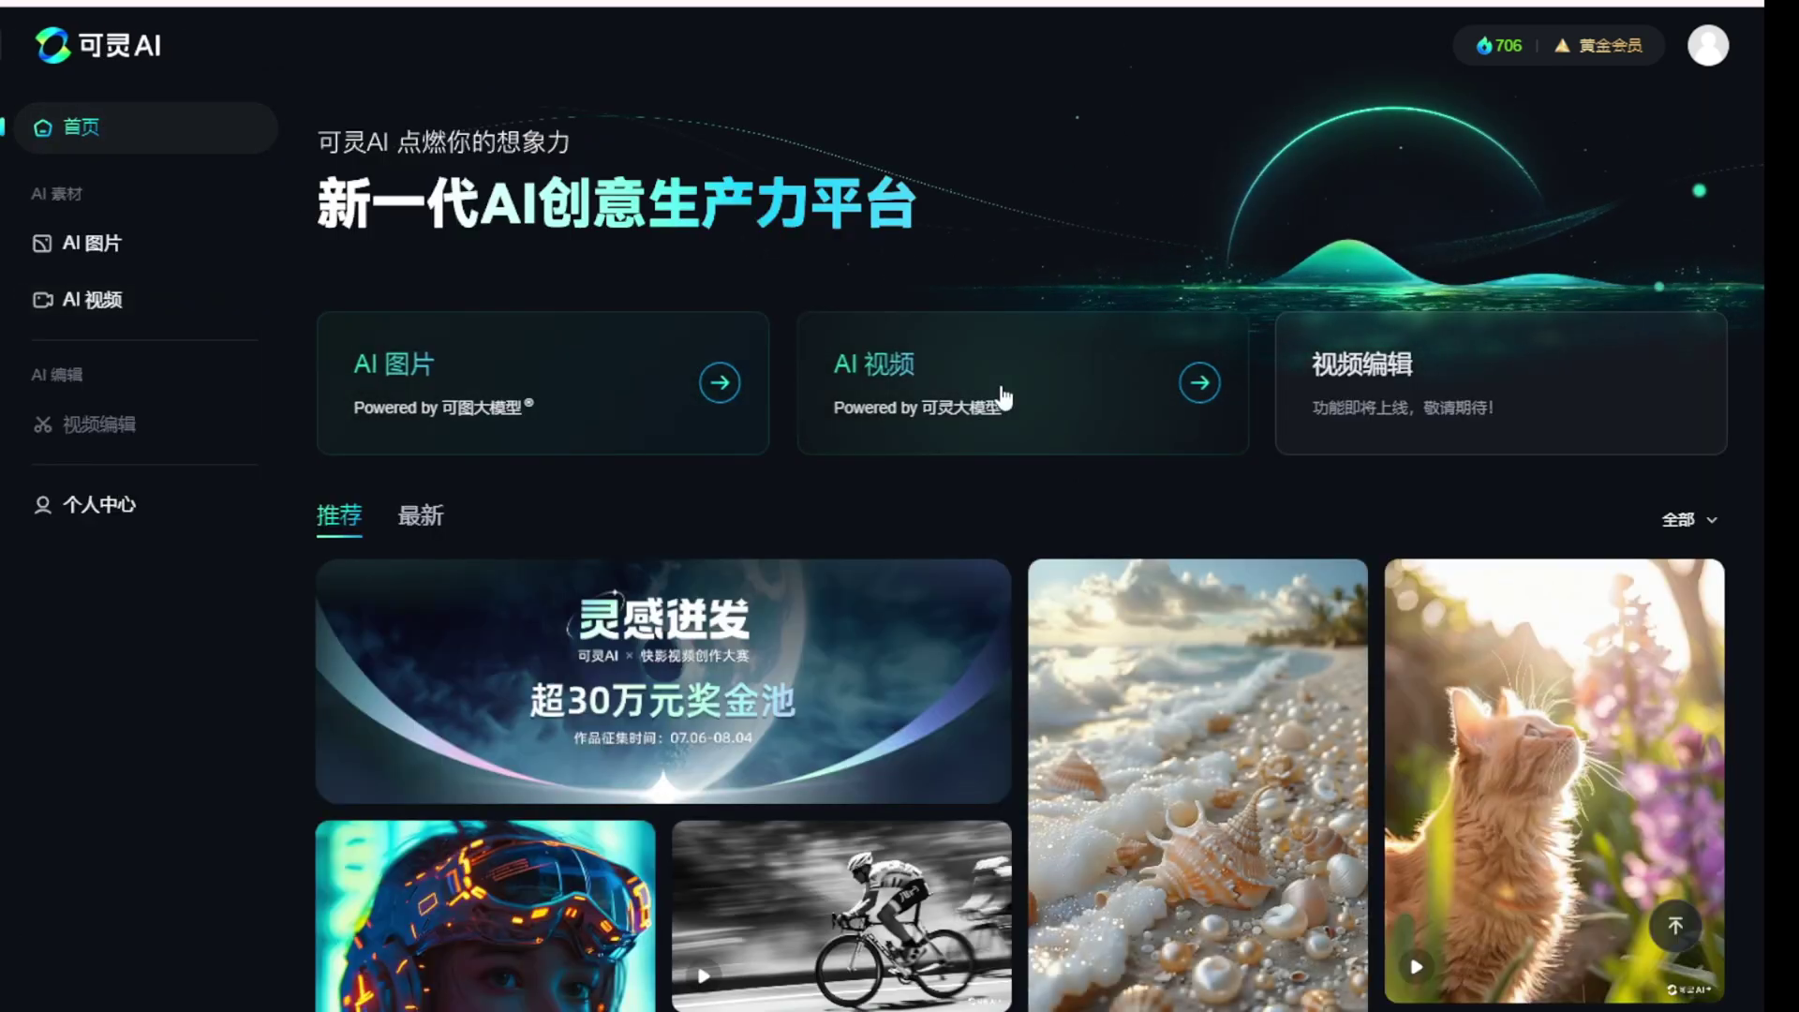
{"action": "left_click", "coordinate": [1005, 395]}
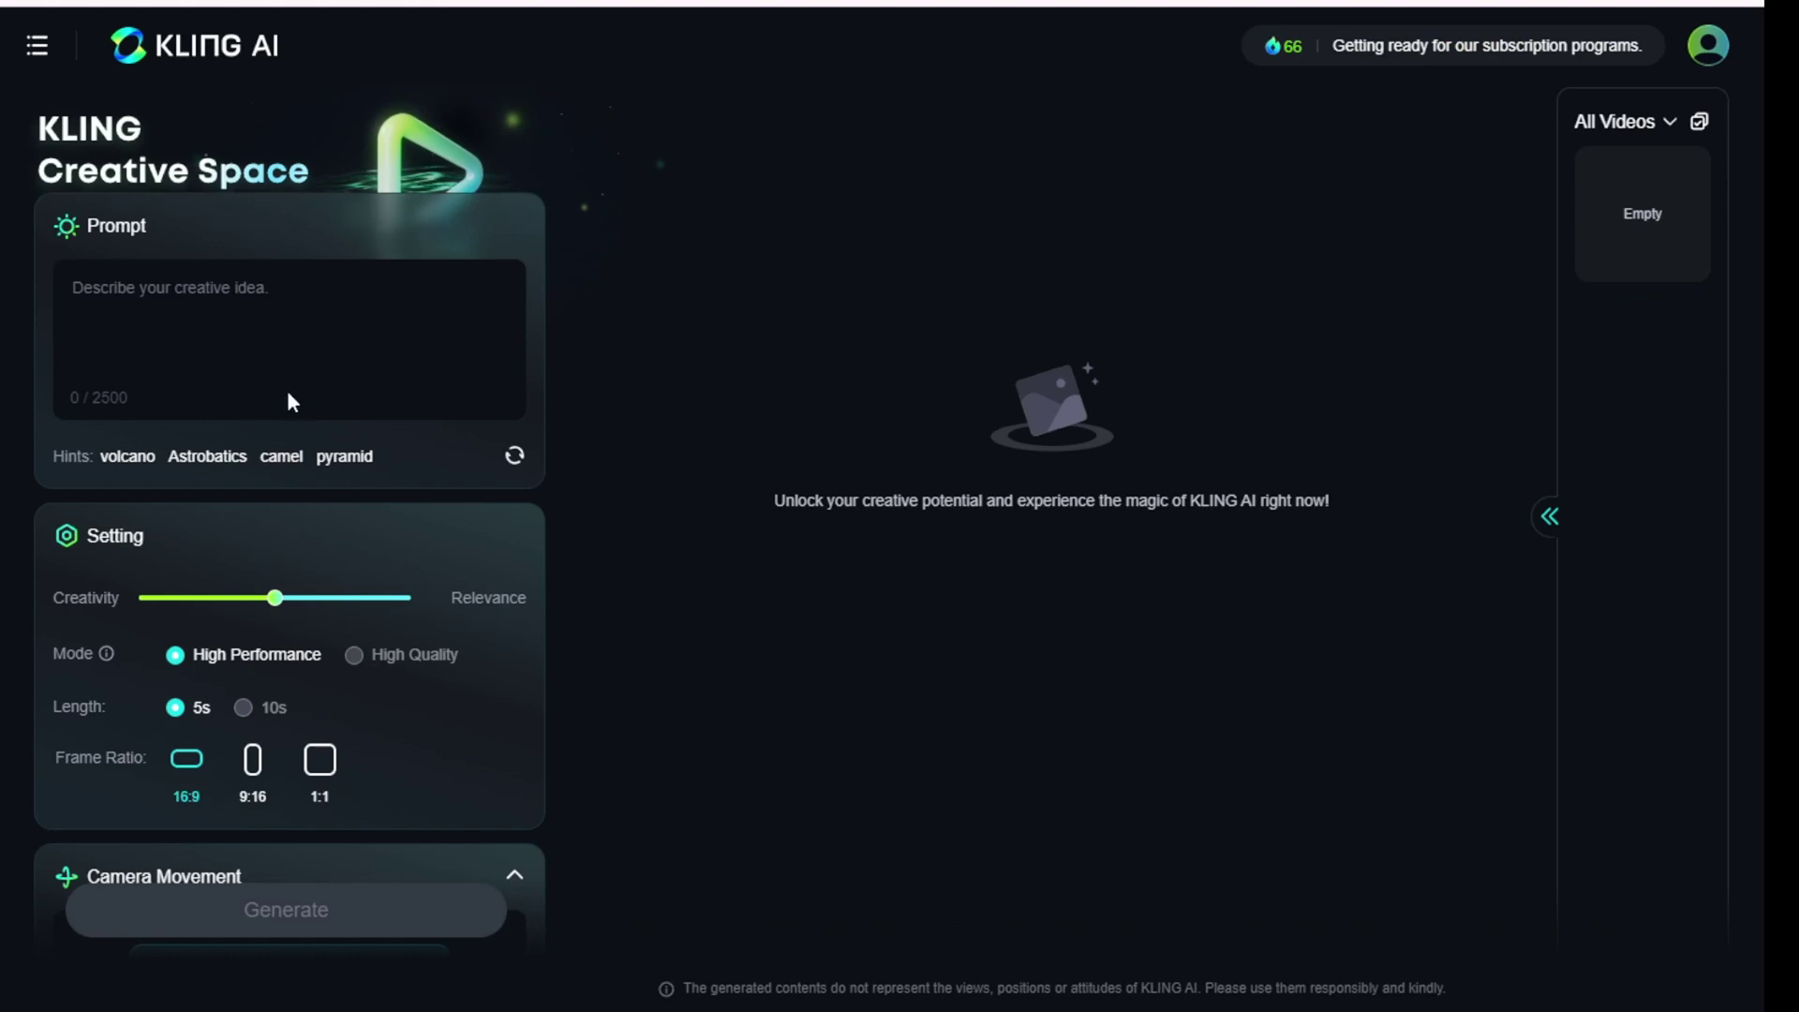
- Look over the settings panel and switch to the Image to Video tab
{"action": "scroll", "coordinate": [214, 513], "scroll_direction": "down", "scroll_amount": 2}
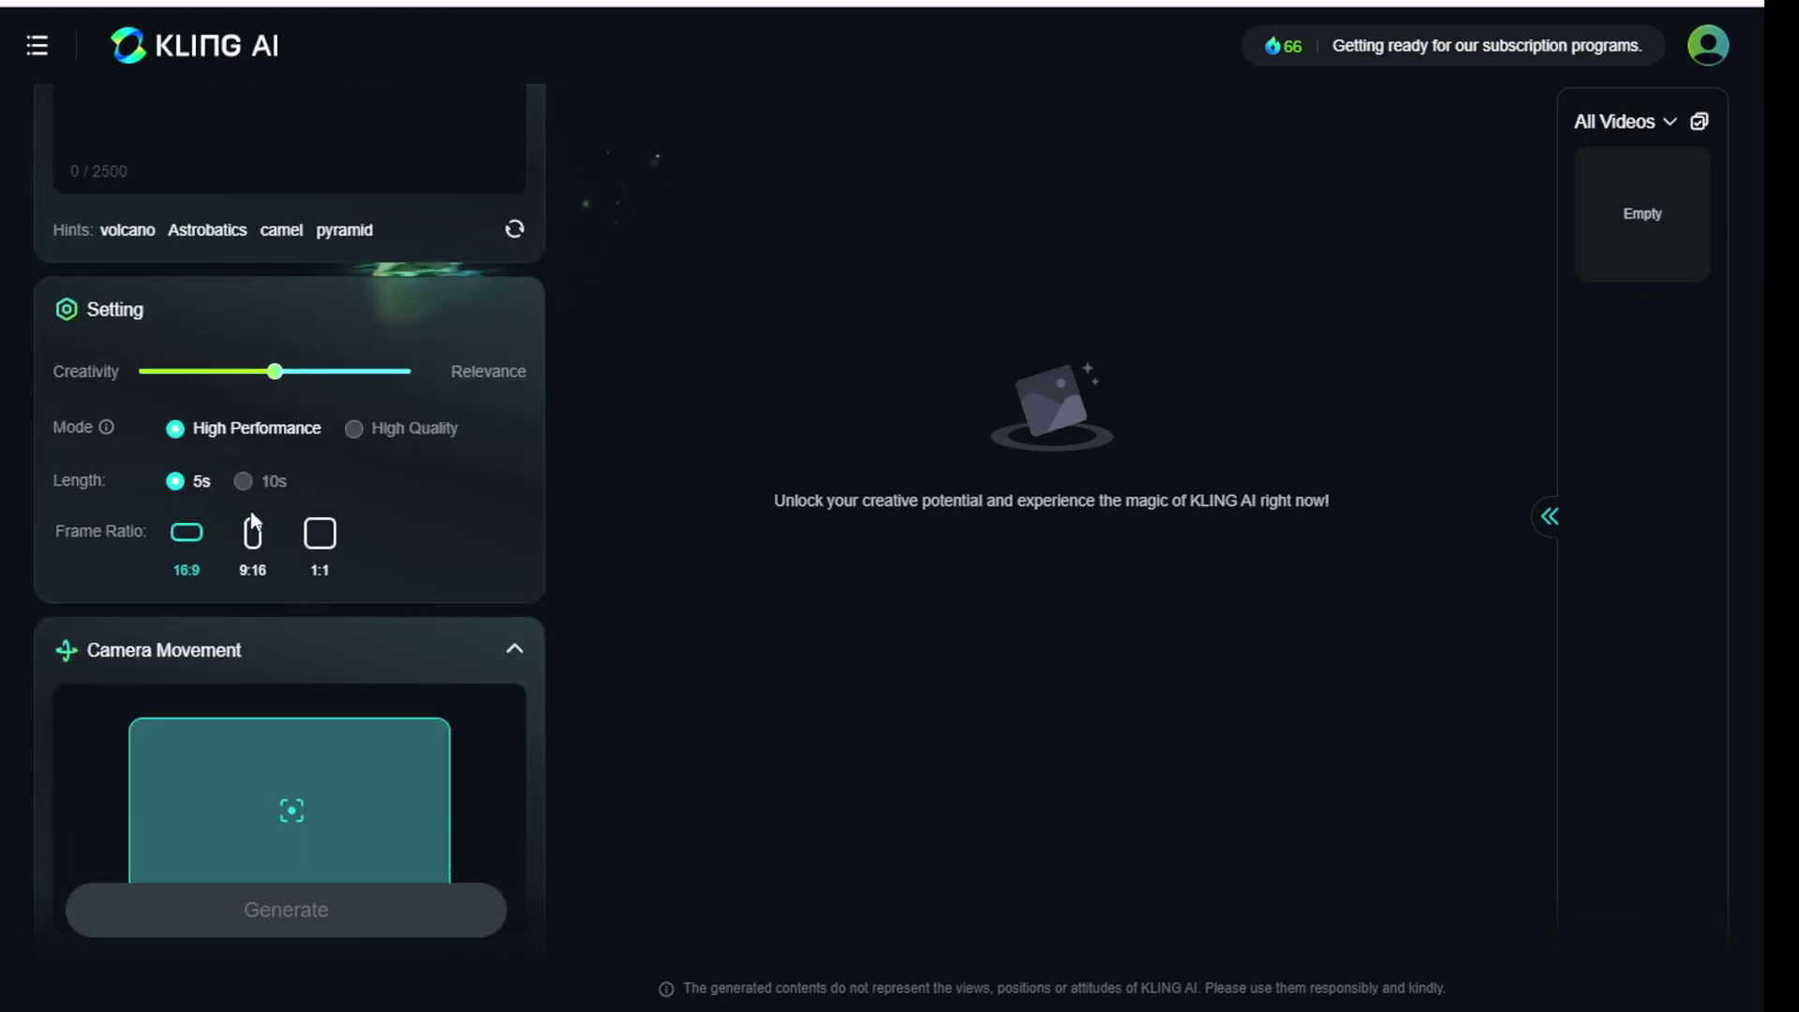
{"action": "scroll", "coordinate": [251, 513], "scroll_direction": "down", "scroll_amount": 3}
{"action": "scroll", "coordinate": [251, 513], "scroll_direction": "up", "scroll_amount": 5}
{"action": "scroll", "coordinate": [253, 515], "scroll_direction": "up", "scroll_amount": 2}
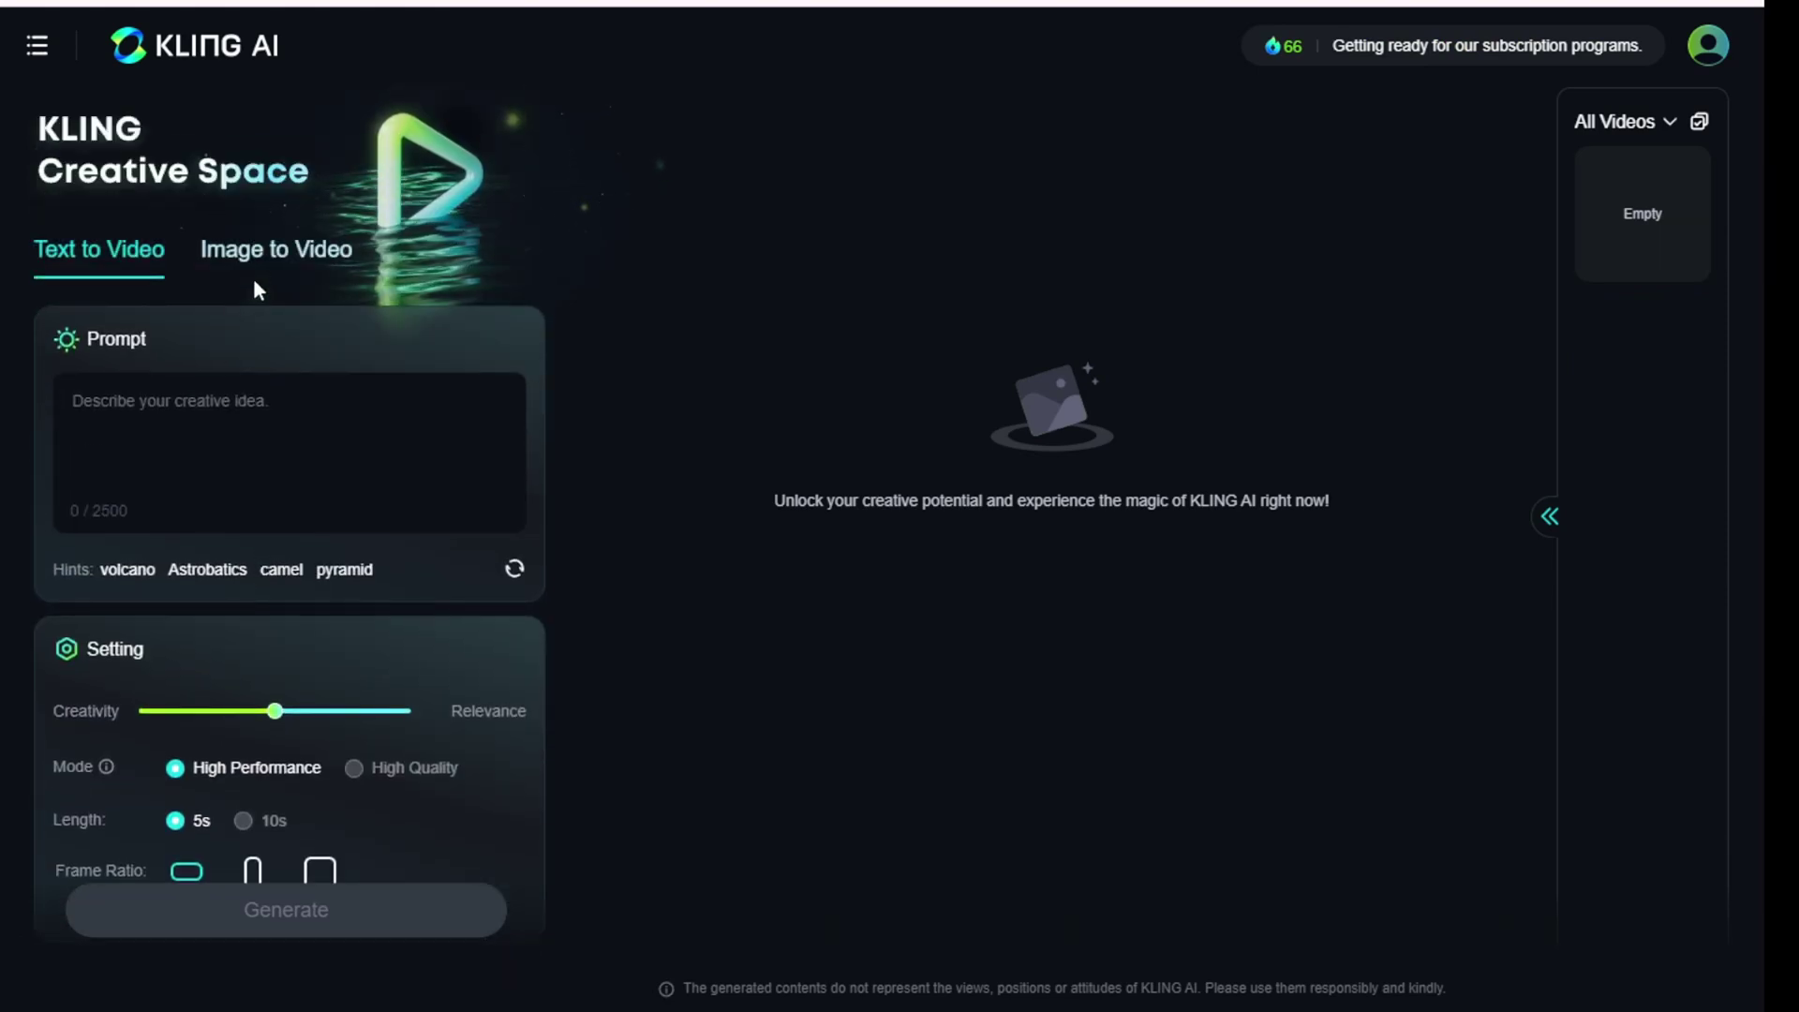
{"action": "left_click", "coordinate": [286, 258]}
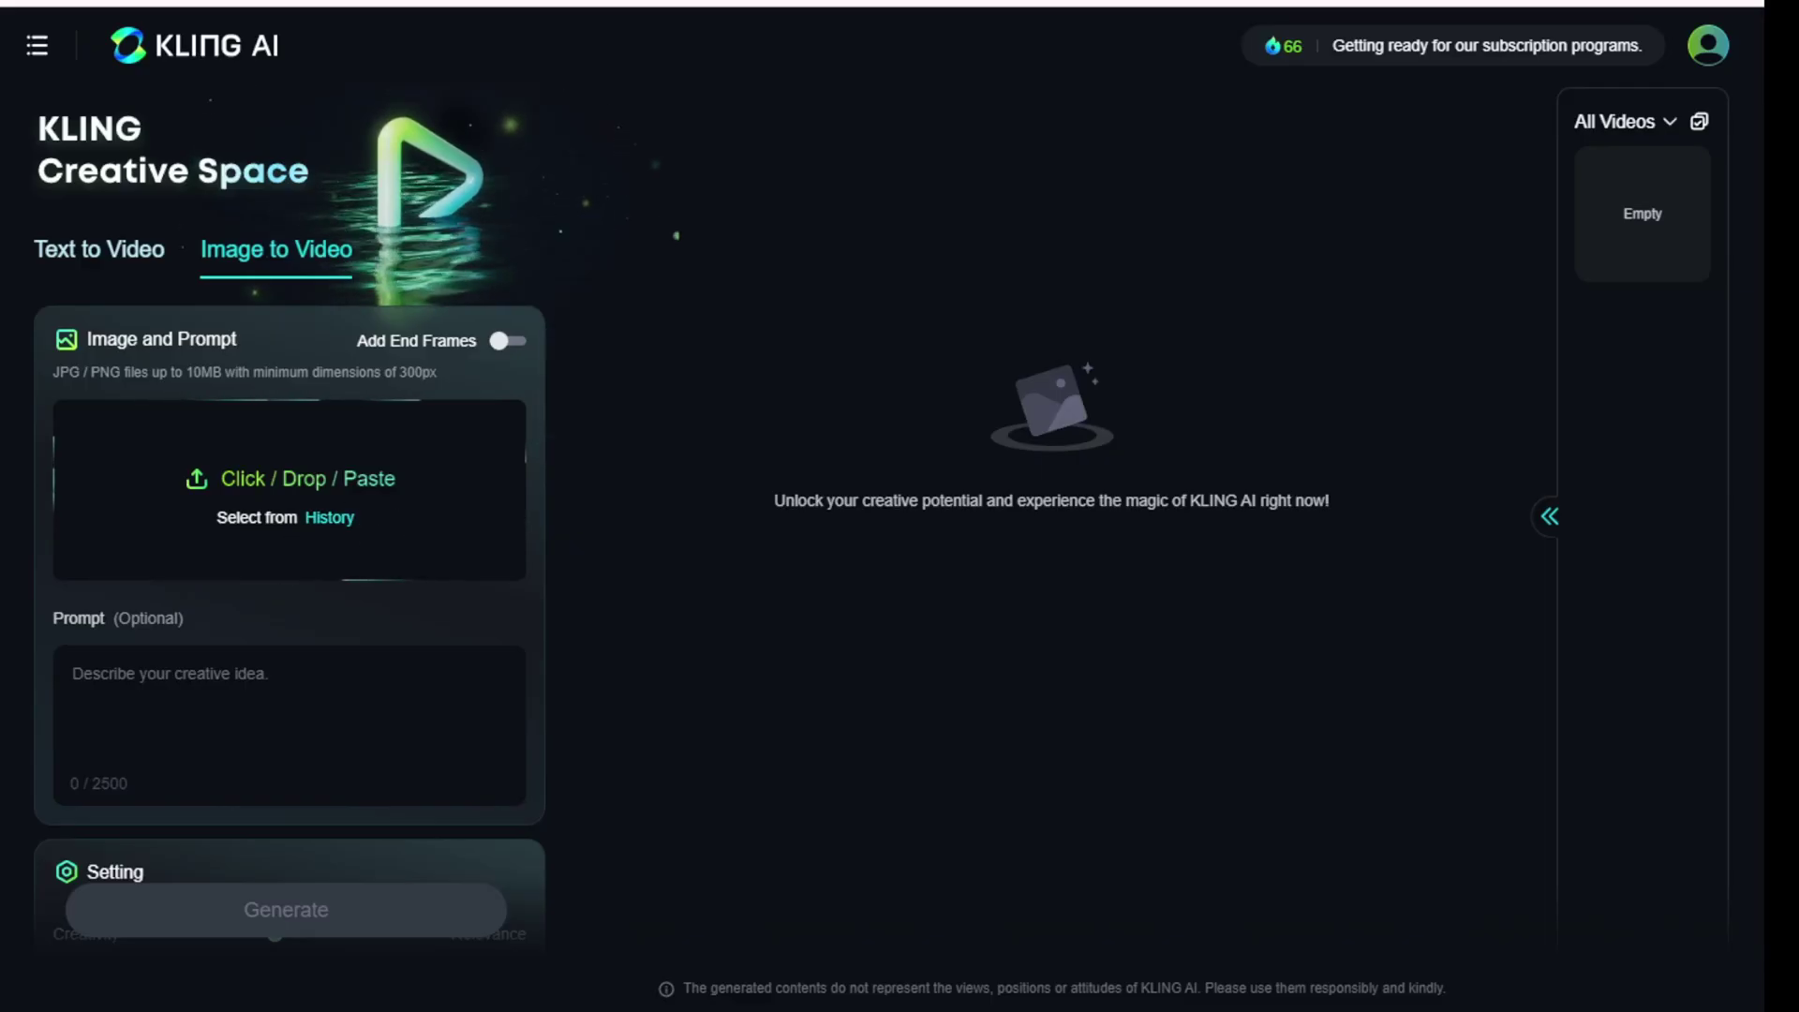
{"action": "key", "text": "ctrl+v"}
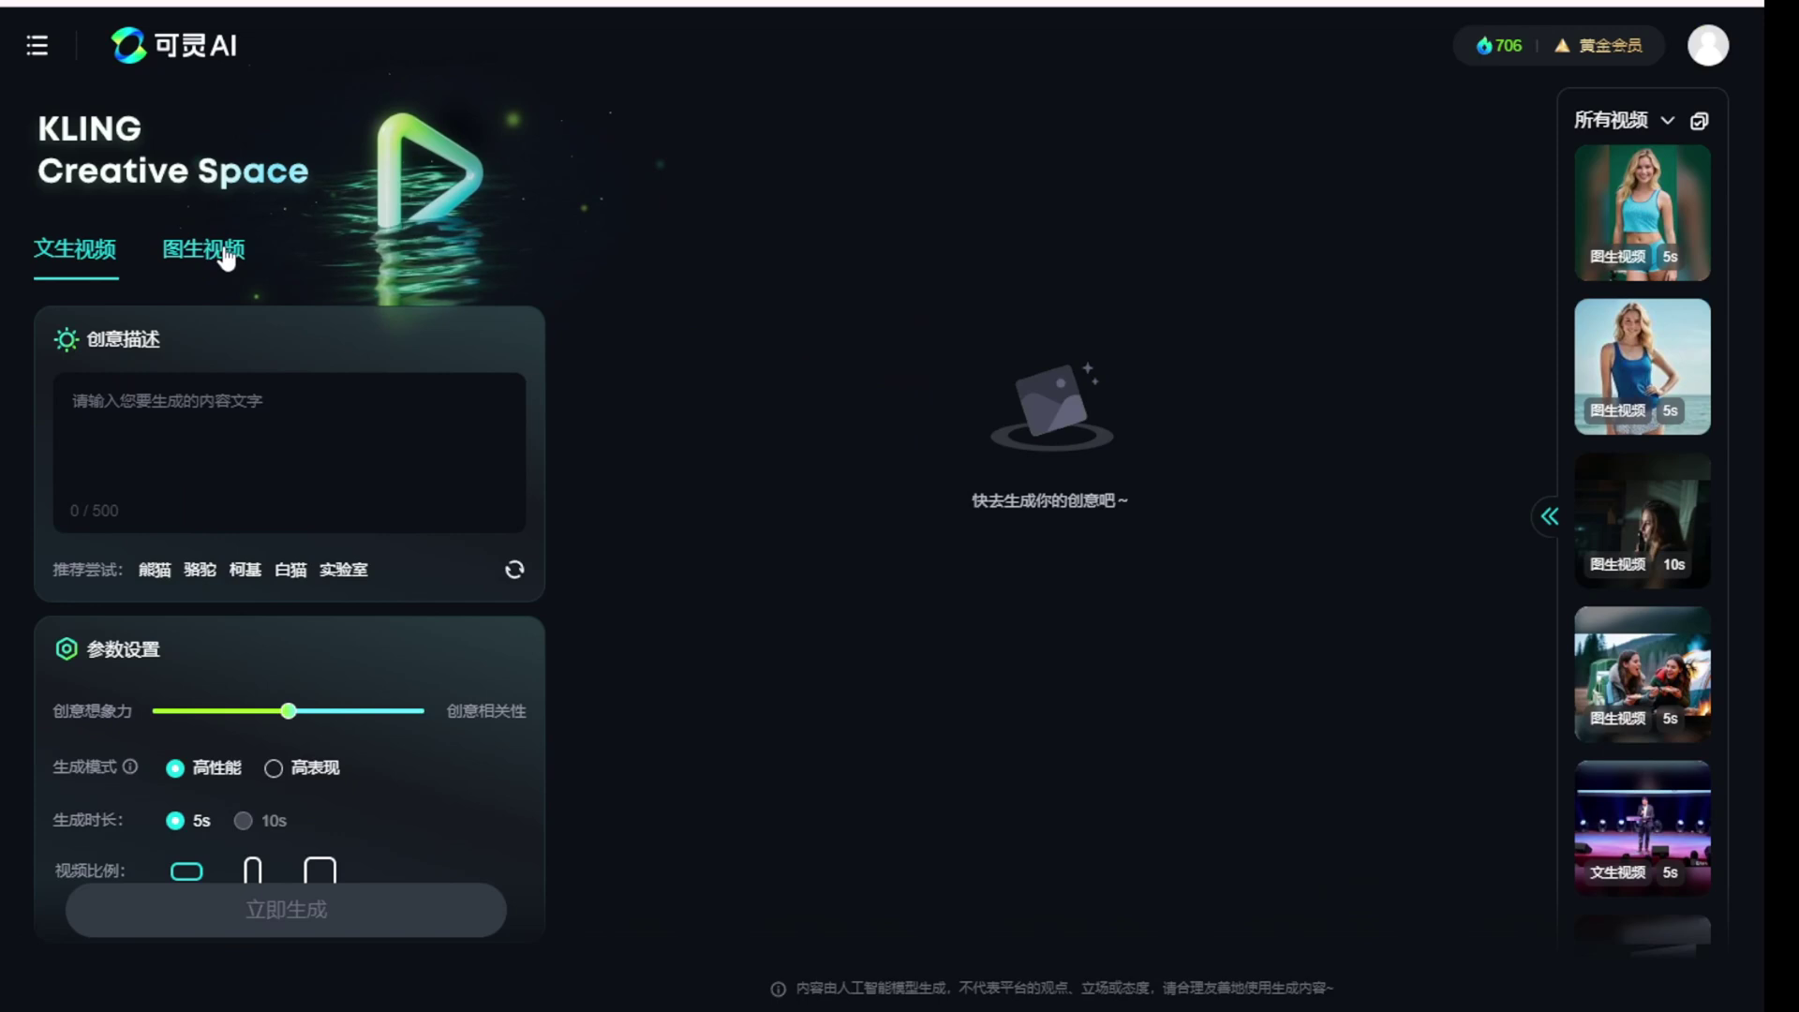
{"action": "left_click", "coordinate": [226, 257]}
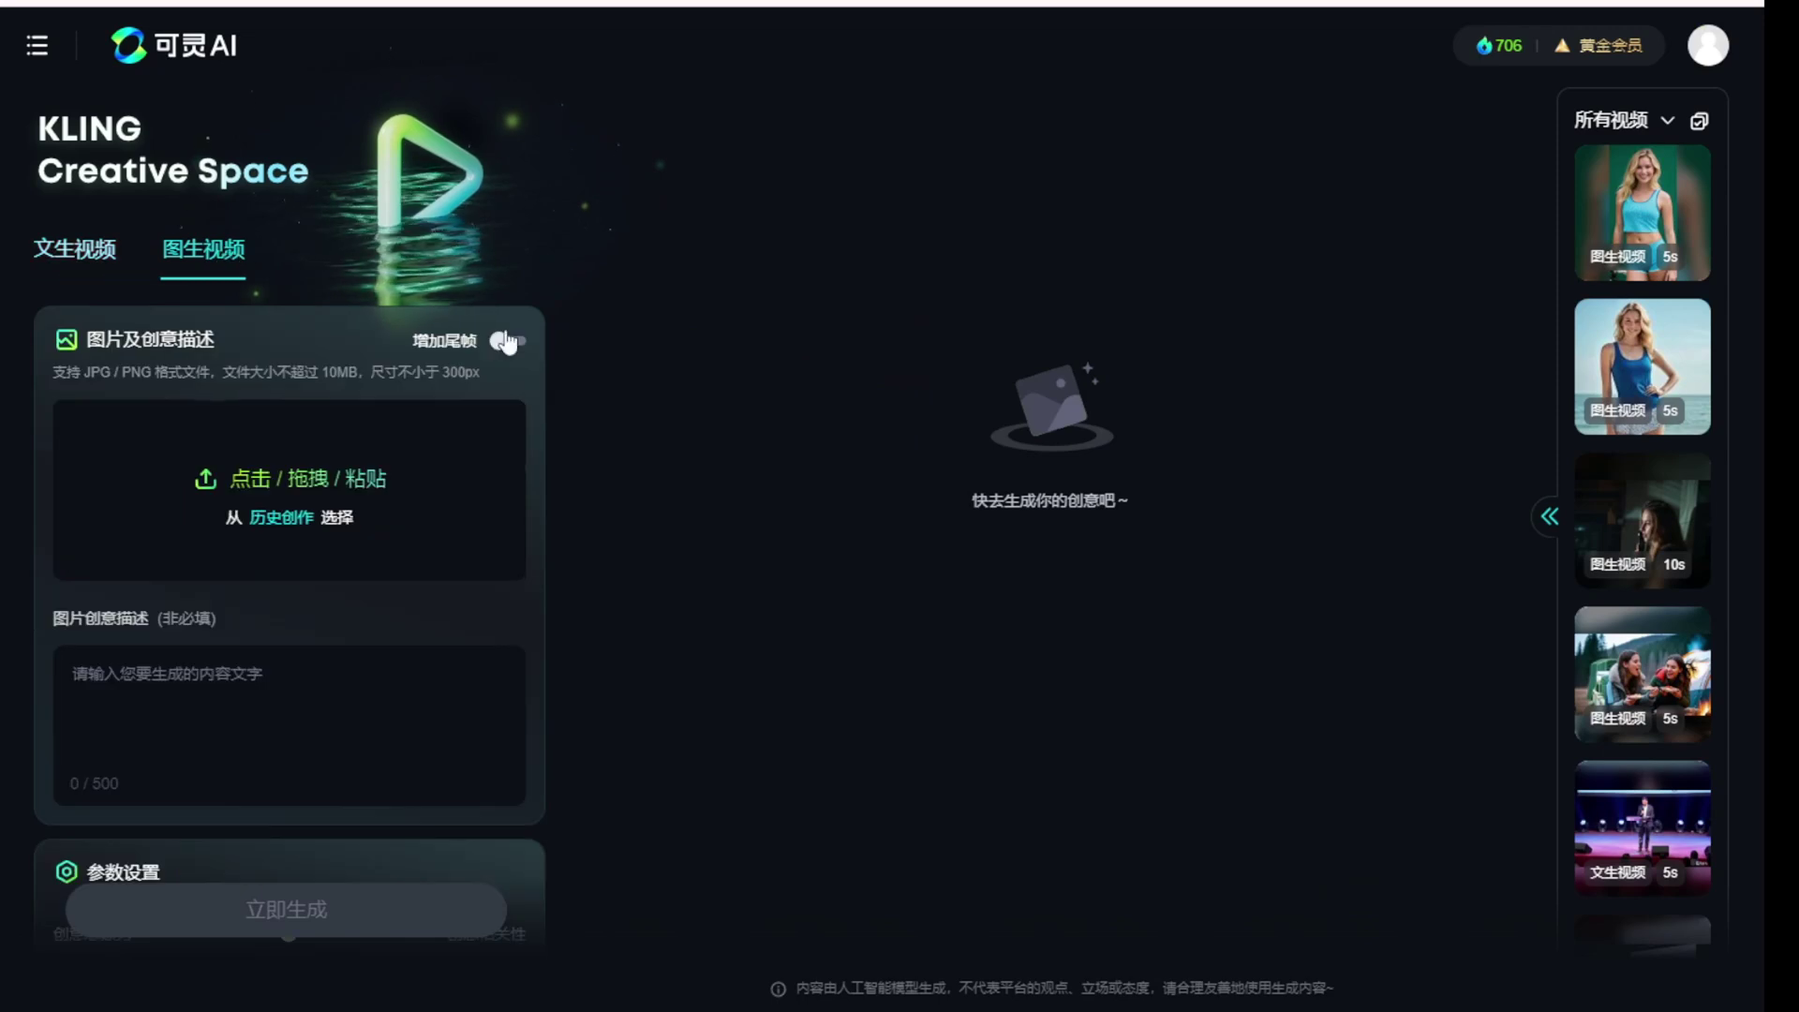
{"action": "left_click", "coordinate": [515, 343]}
{"action": "left_click", "coordinate": [515, 343]}
{"action": "left_click", "coordinate": [515, 343]}
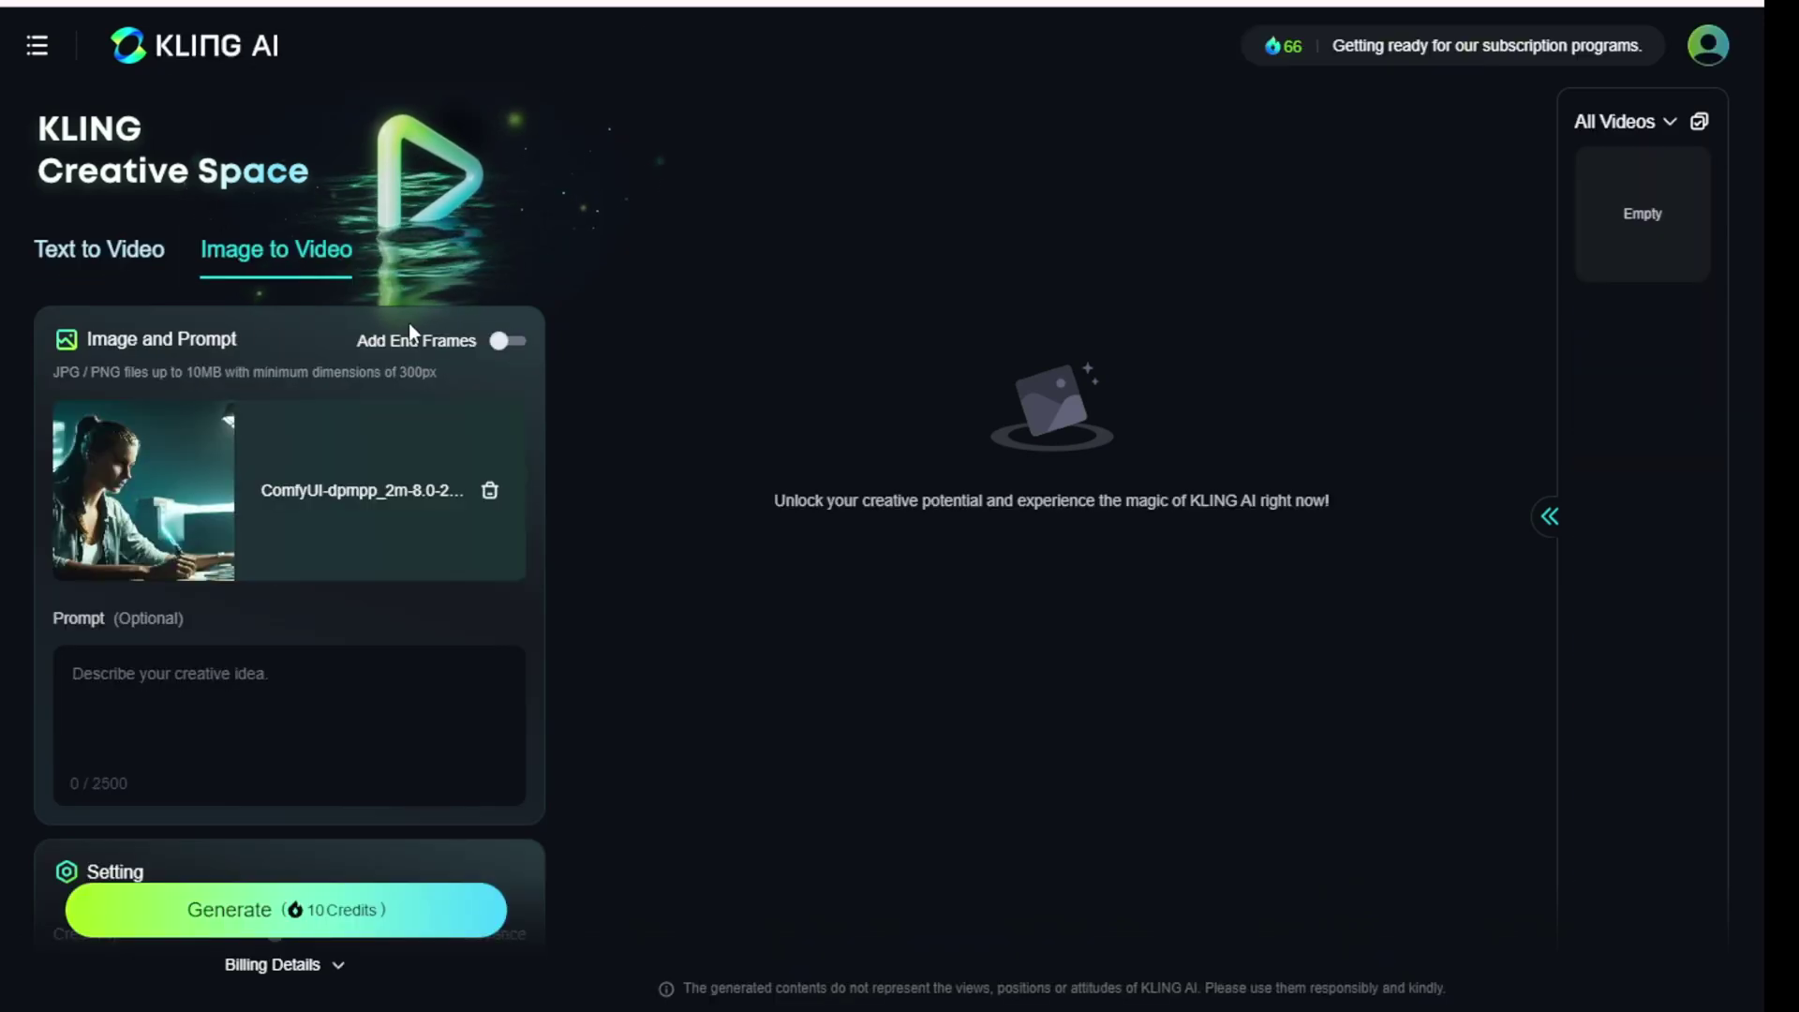
{"action": "left_click", "coordinate": [504, 341]}
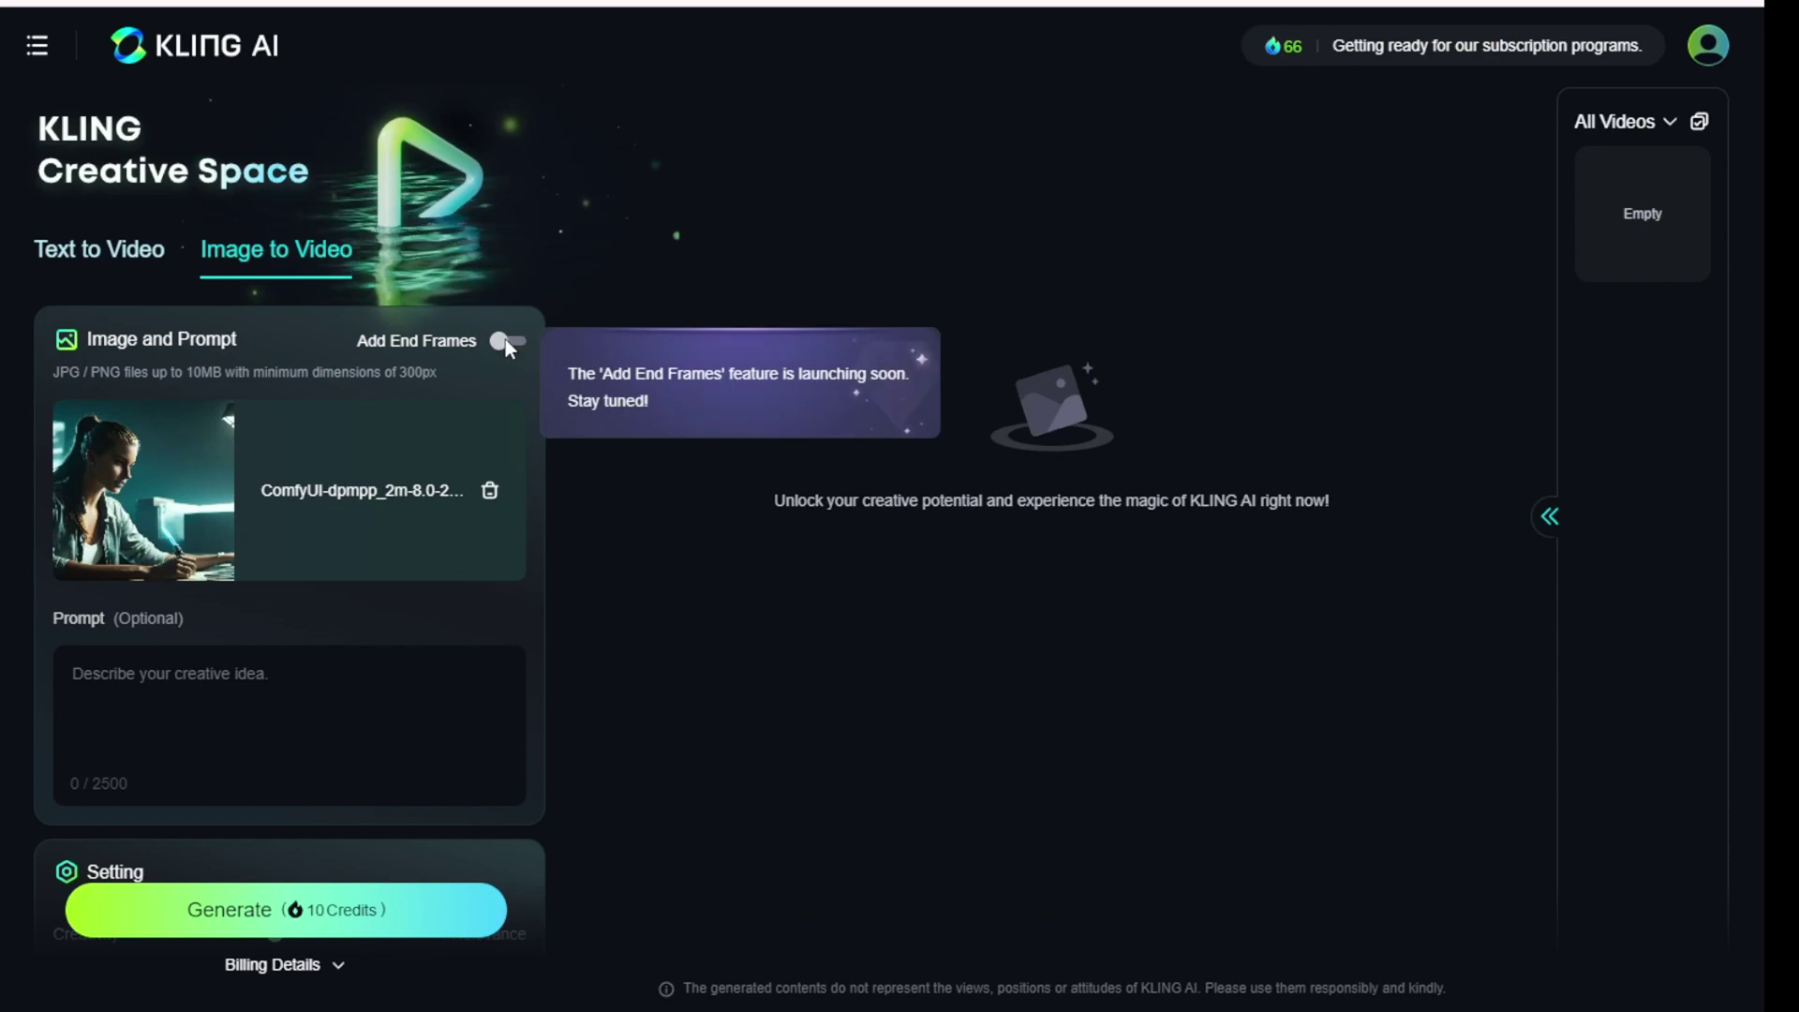
{"action": "left_click", "coordinate": [490, 495]}
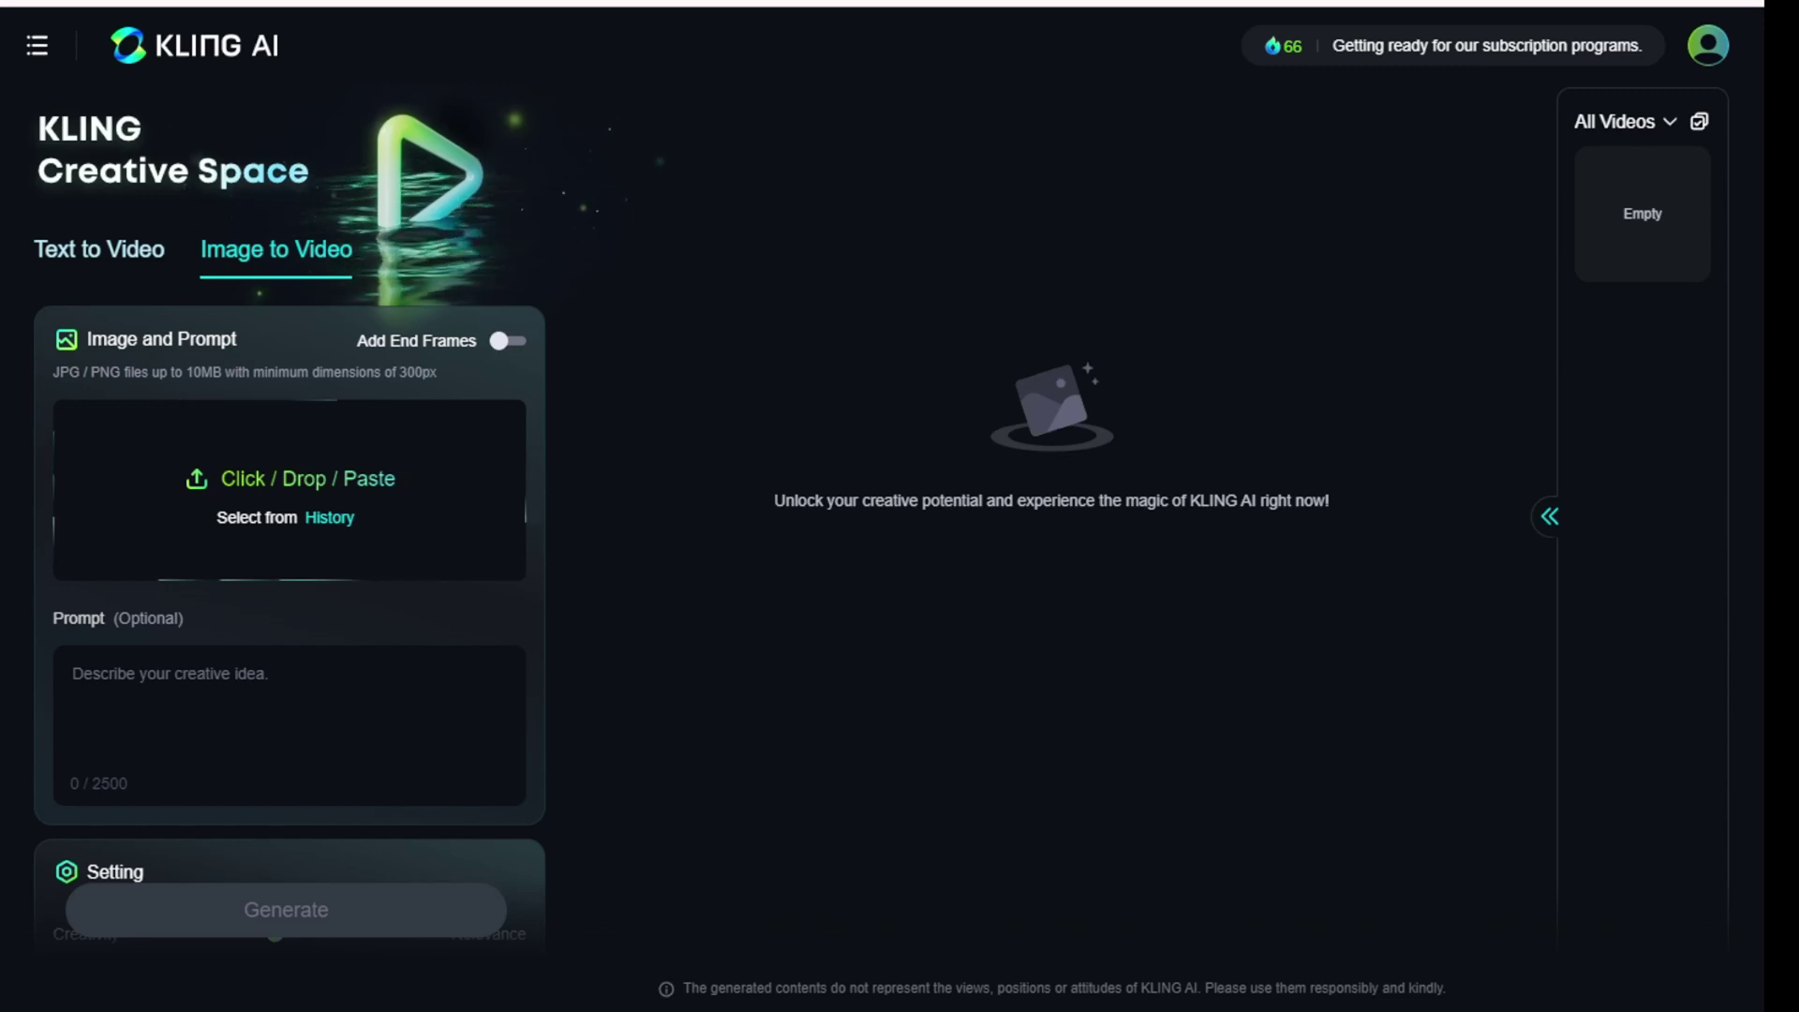
- Upload a new start image and paste in the scene description prompt
{"action": "left_click", "coordinate": [970, 830]}
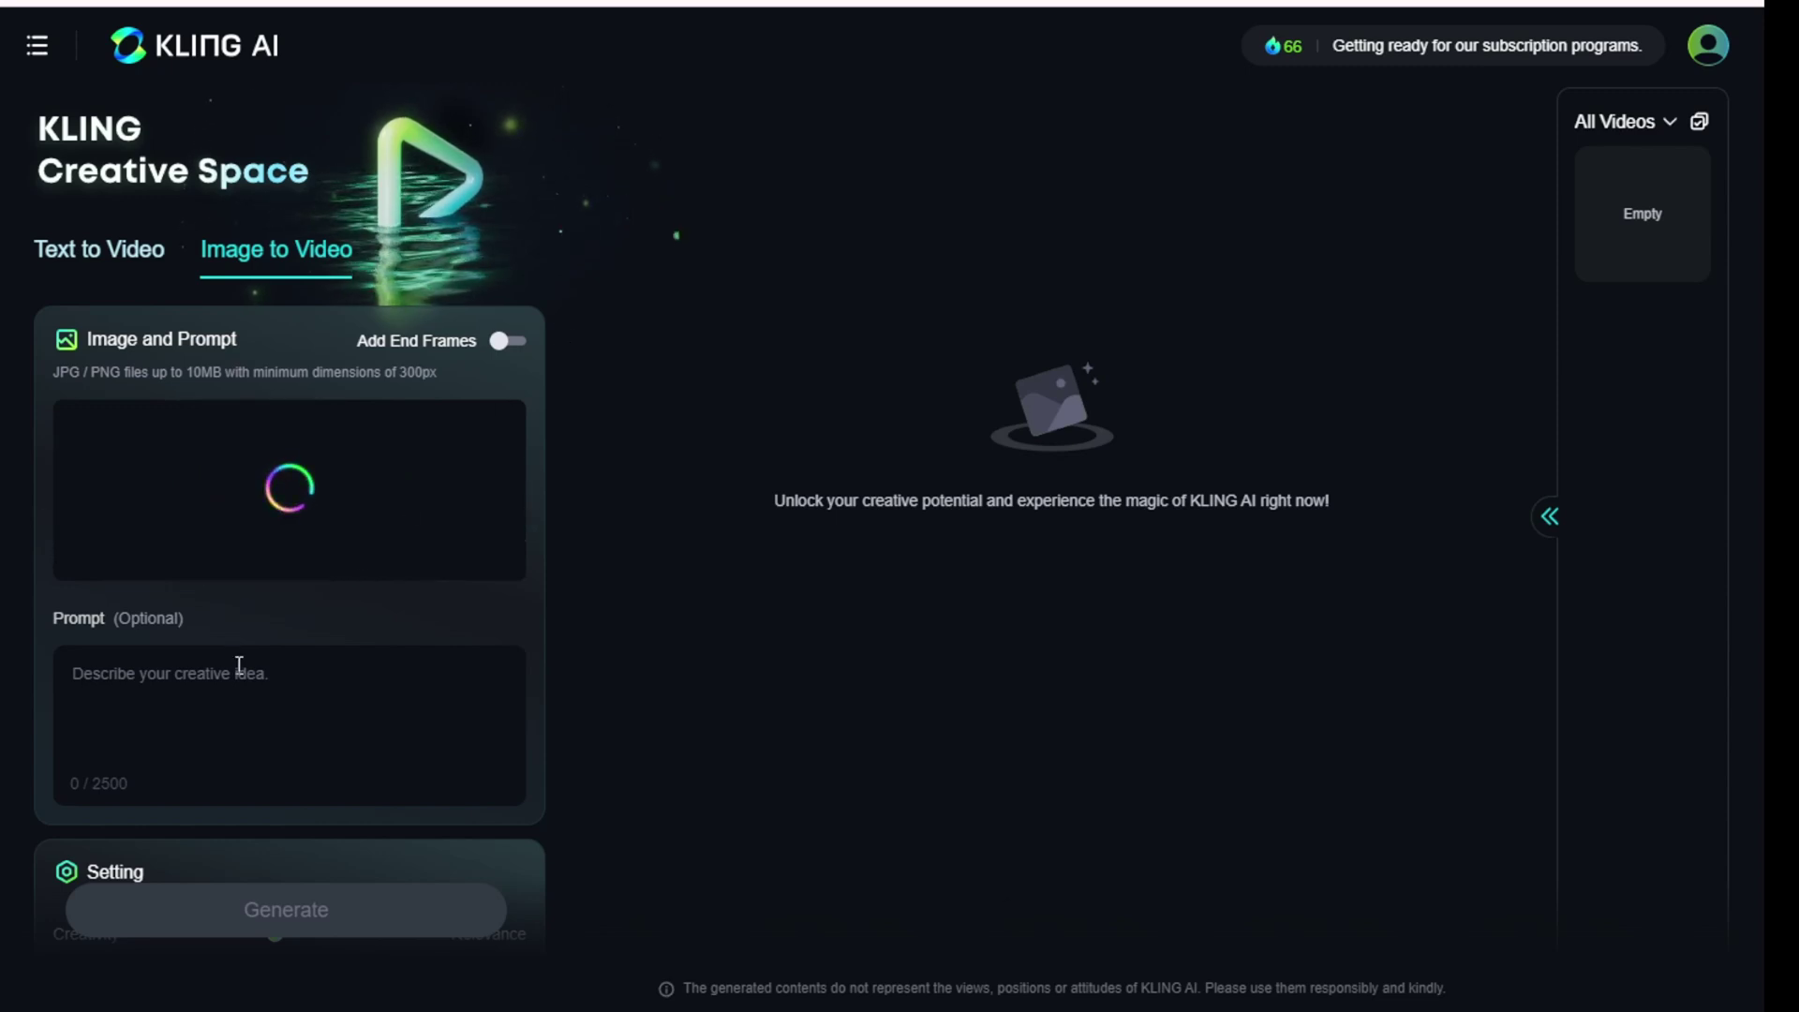
{"action": "left_click", "coordinate": [351, 734]}
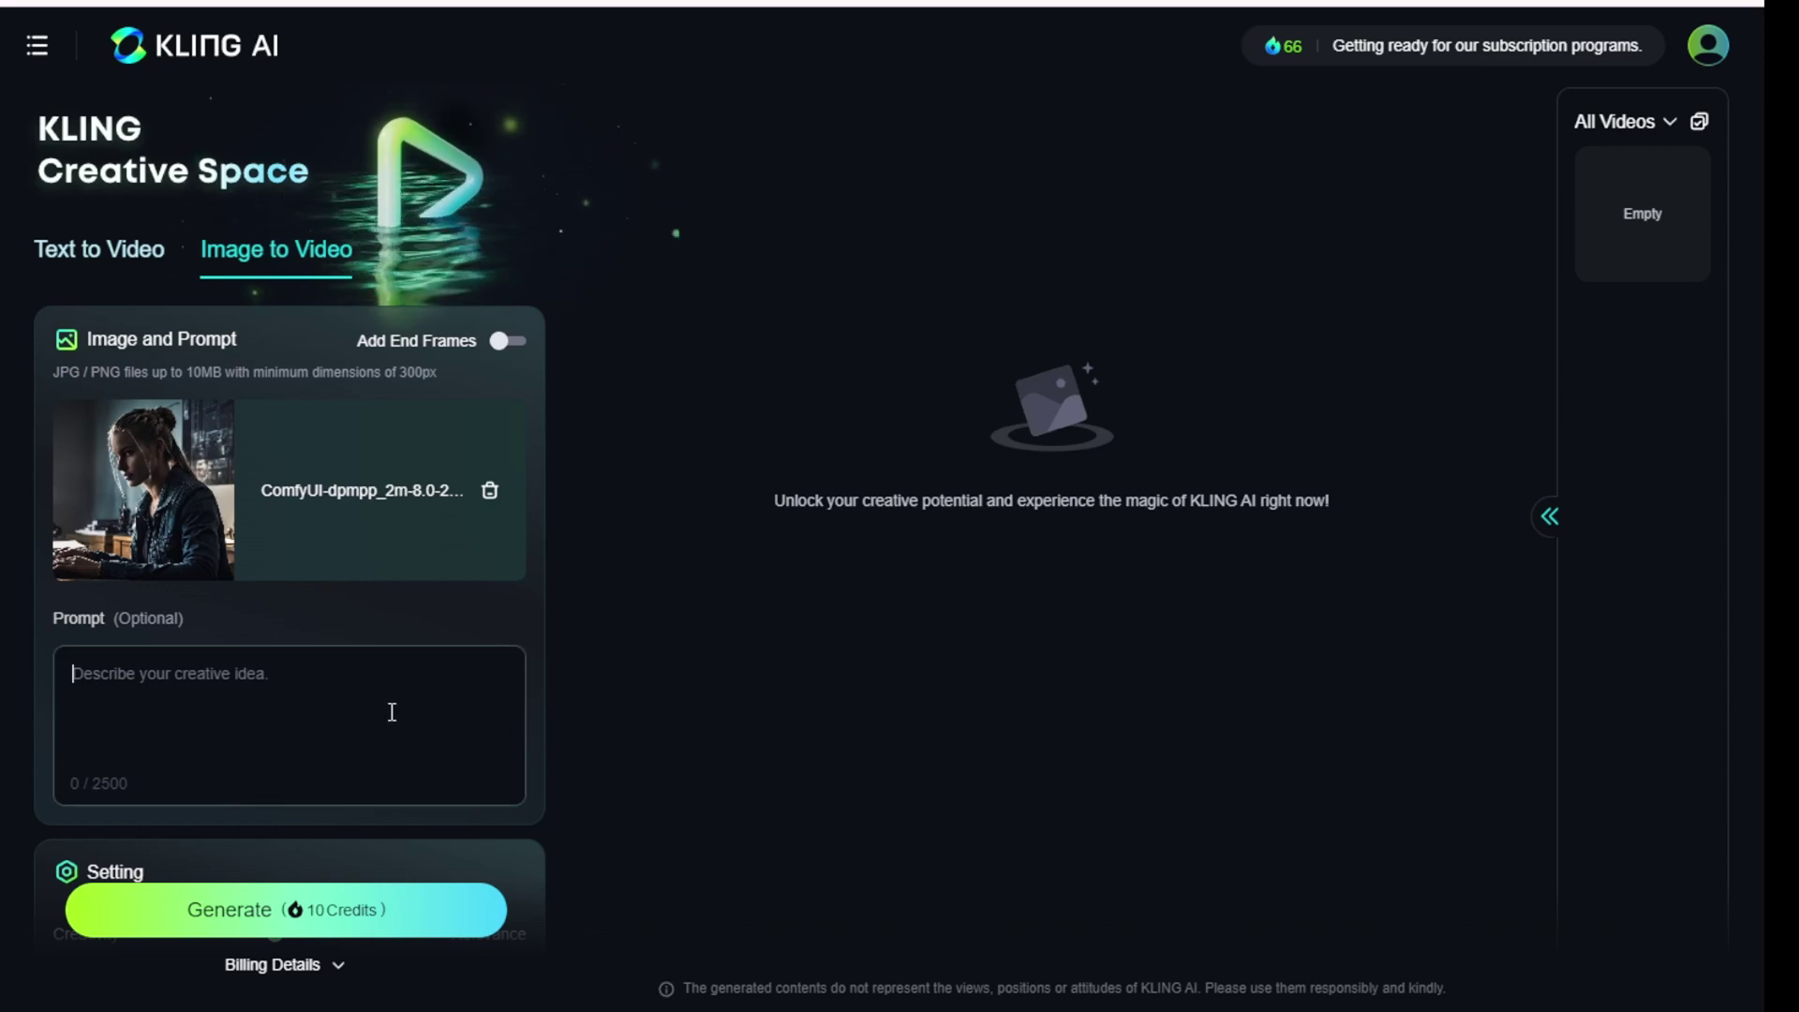
{"action": "type", "text": "a girl working at night time"}
{"action": "scroll", "coordinate": [375, 693], "scroll_direction": "down", "scroll_amount": 4}
{"action": "mouse_move", "coordinate": [363, 661]}
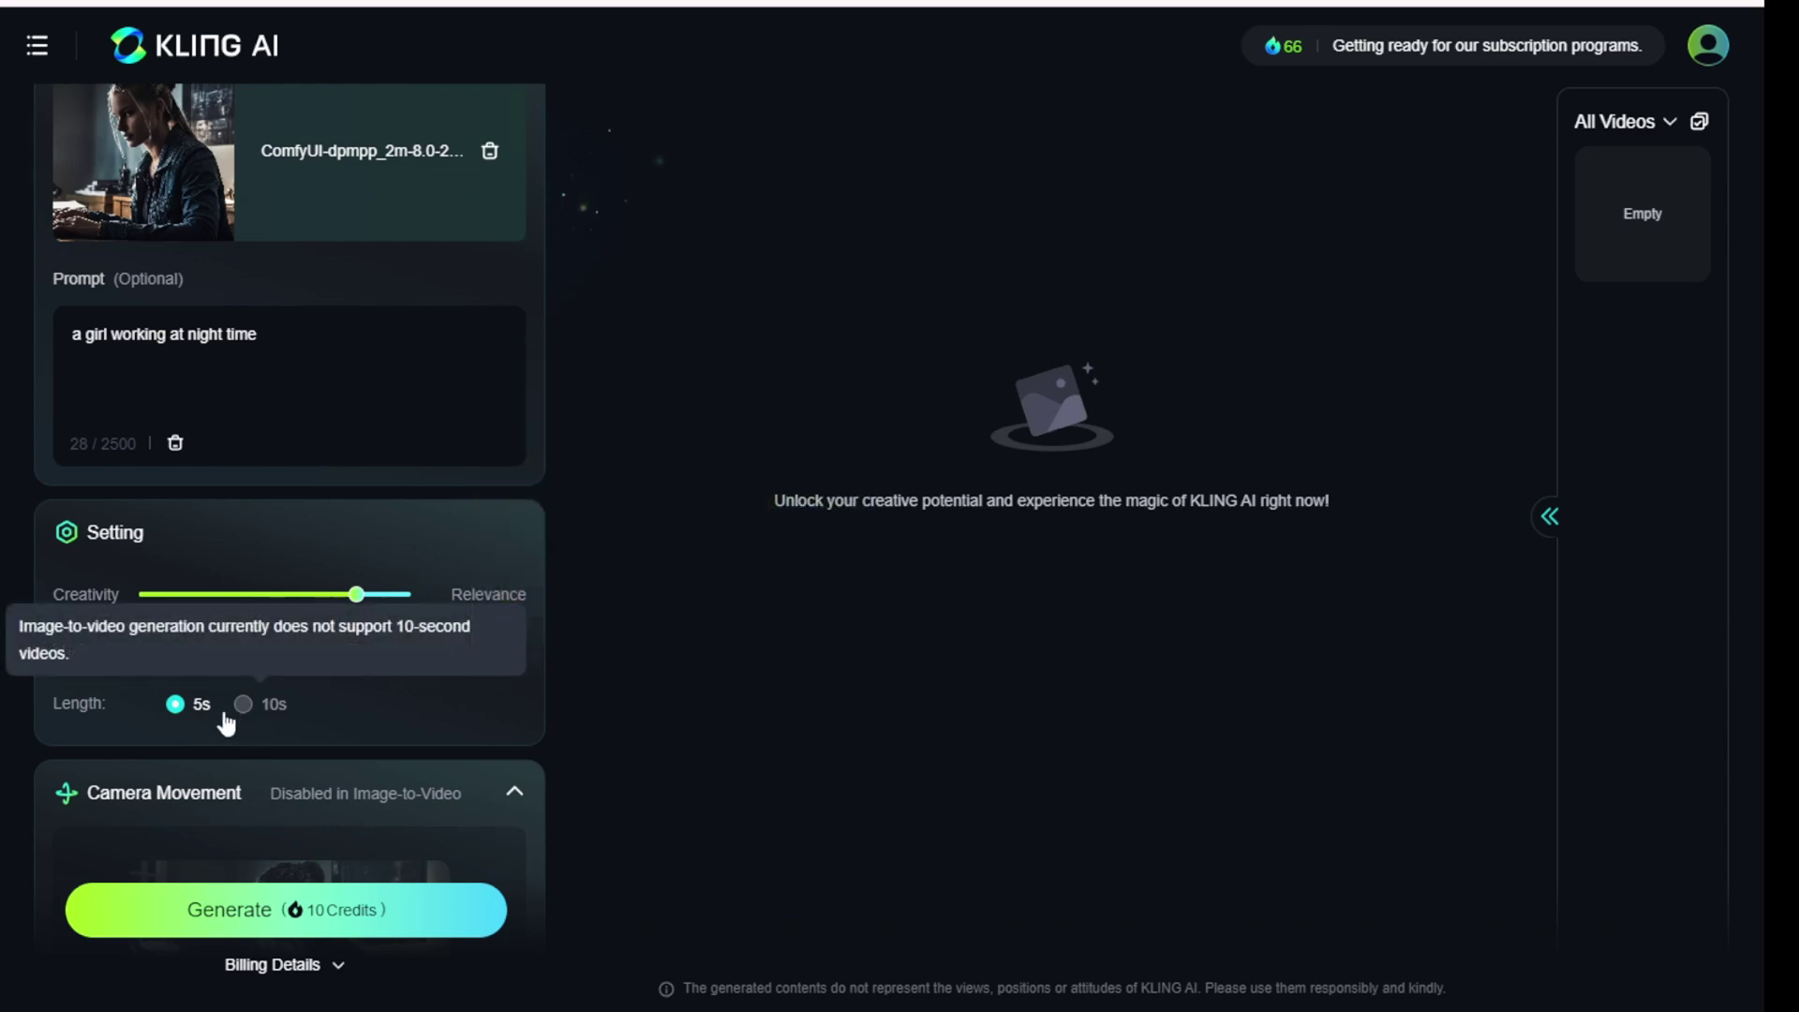
{"action": "scroll", "coordinate": [318, 796], "scroll_direction": "down", "scroll_amount": 5}
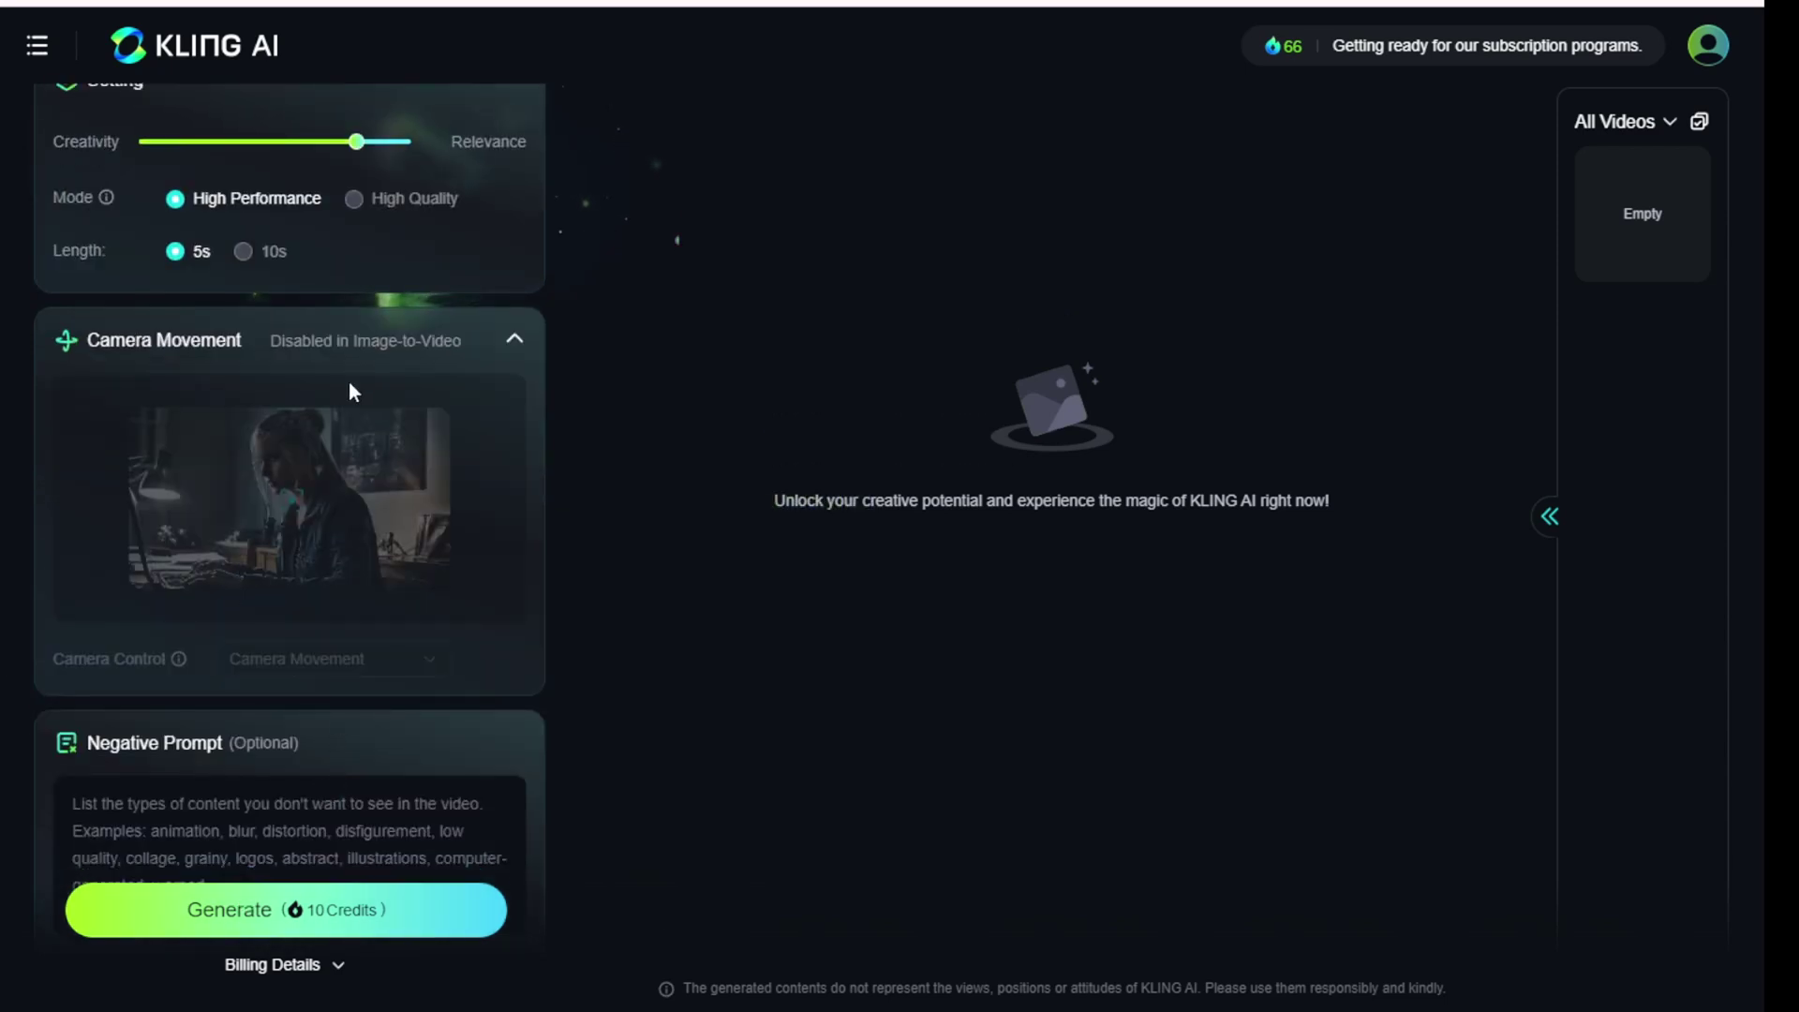
- Enter 'low quality , low res' as the negative prompt and generate the clip
{"action": "left_click", "coordinate": [309, 787]}
{"action": "type", "text": "low quali"}
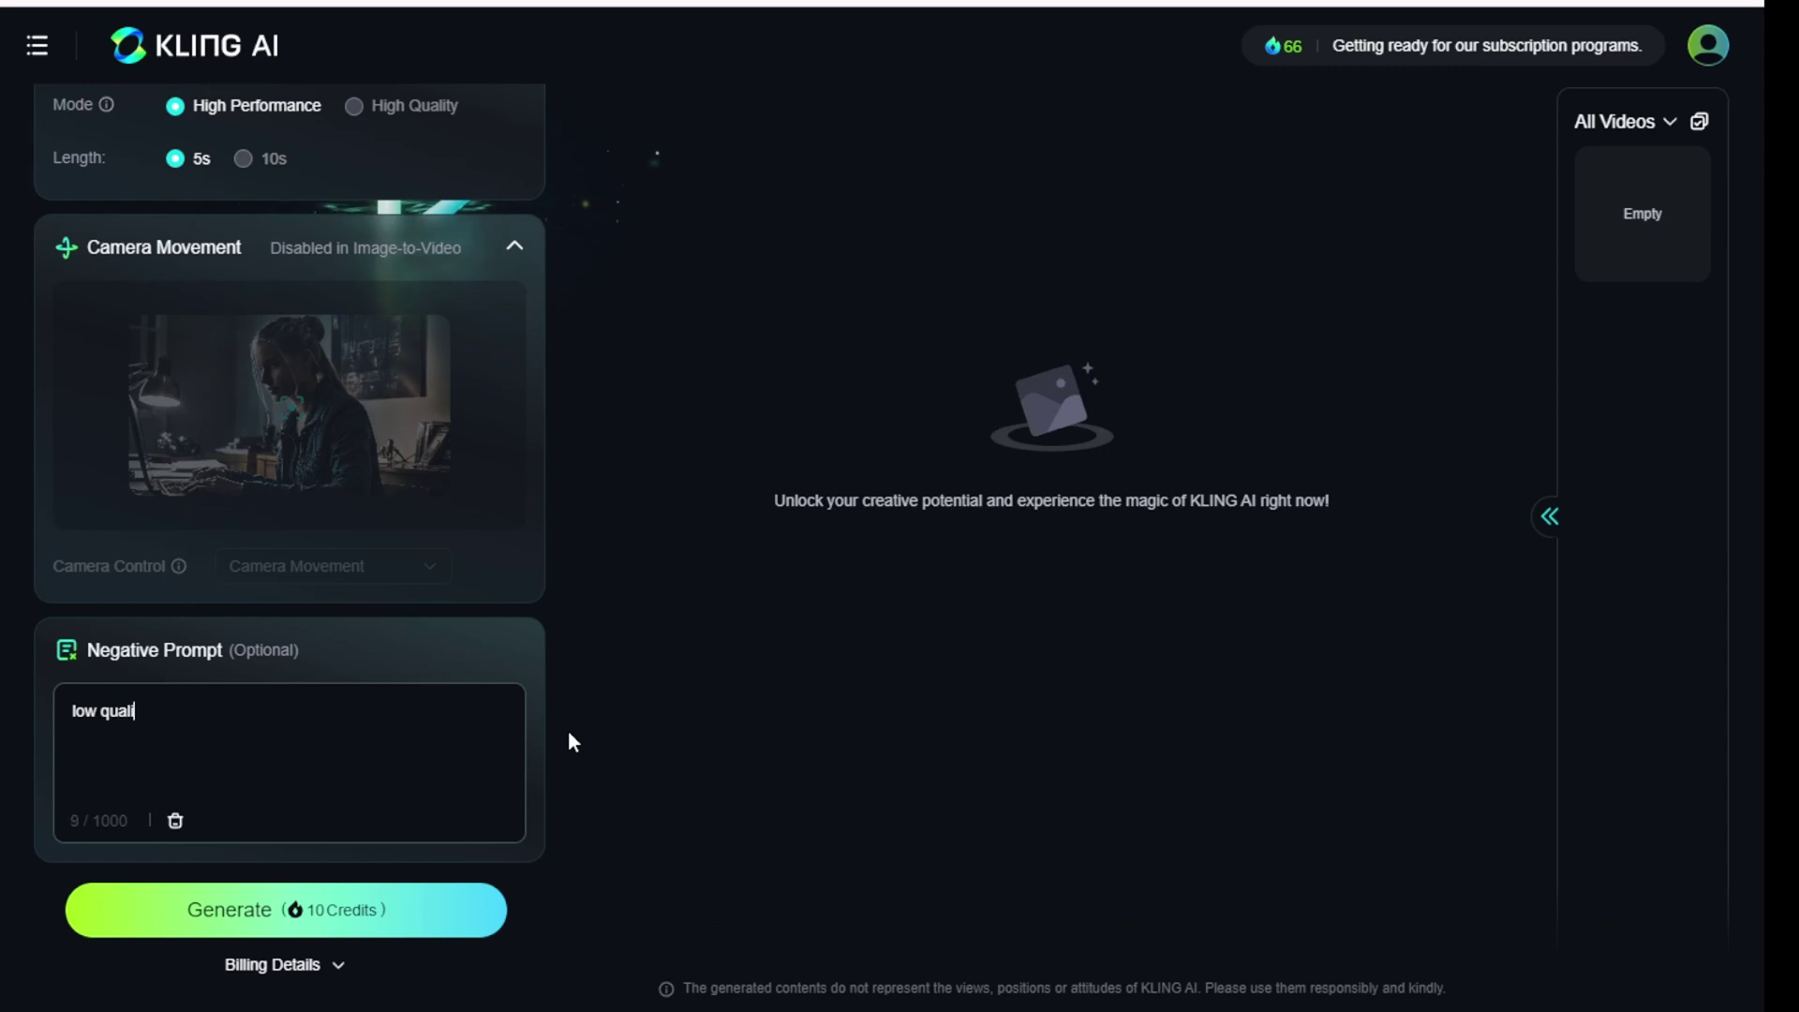
{"action": "type", "text": "ty , low res"}
{"action": "left_click", "coordinate": [429, 917]}
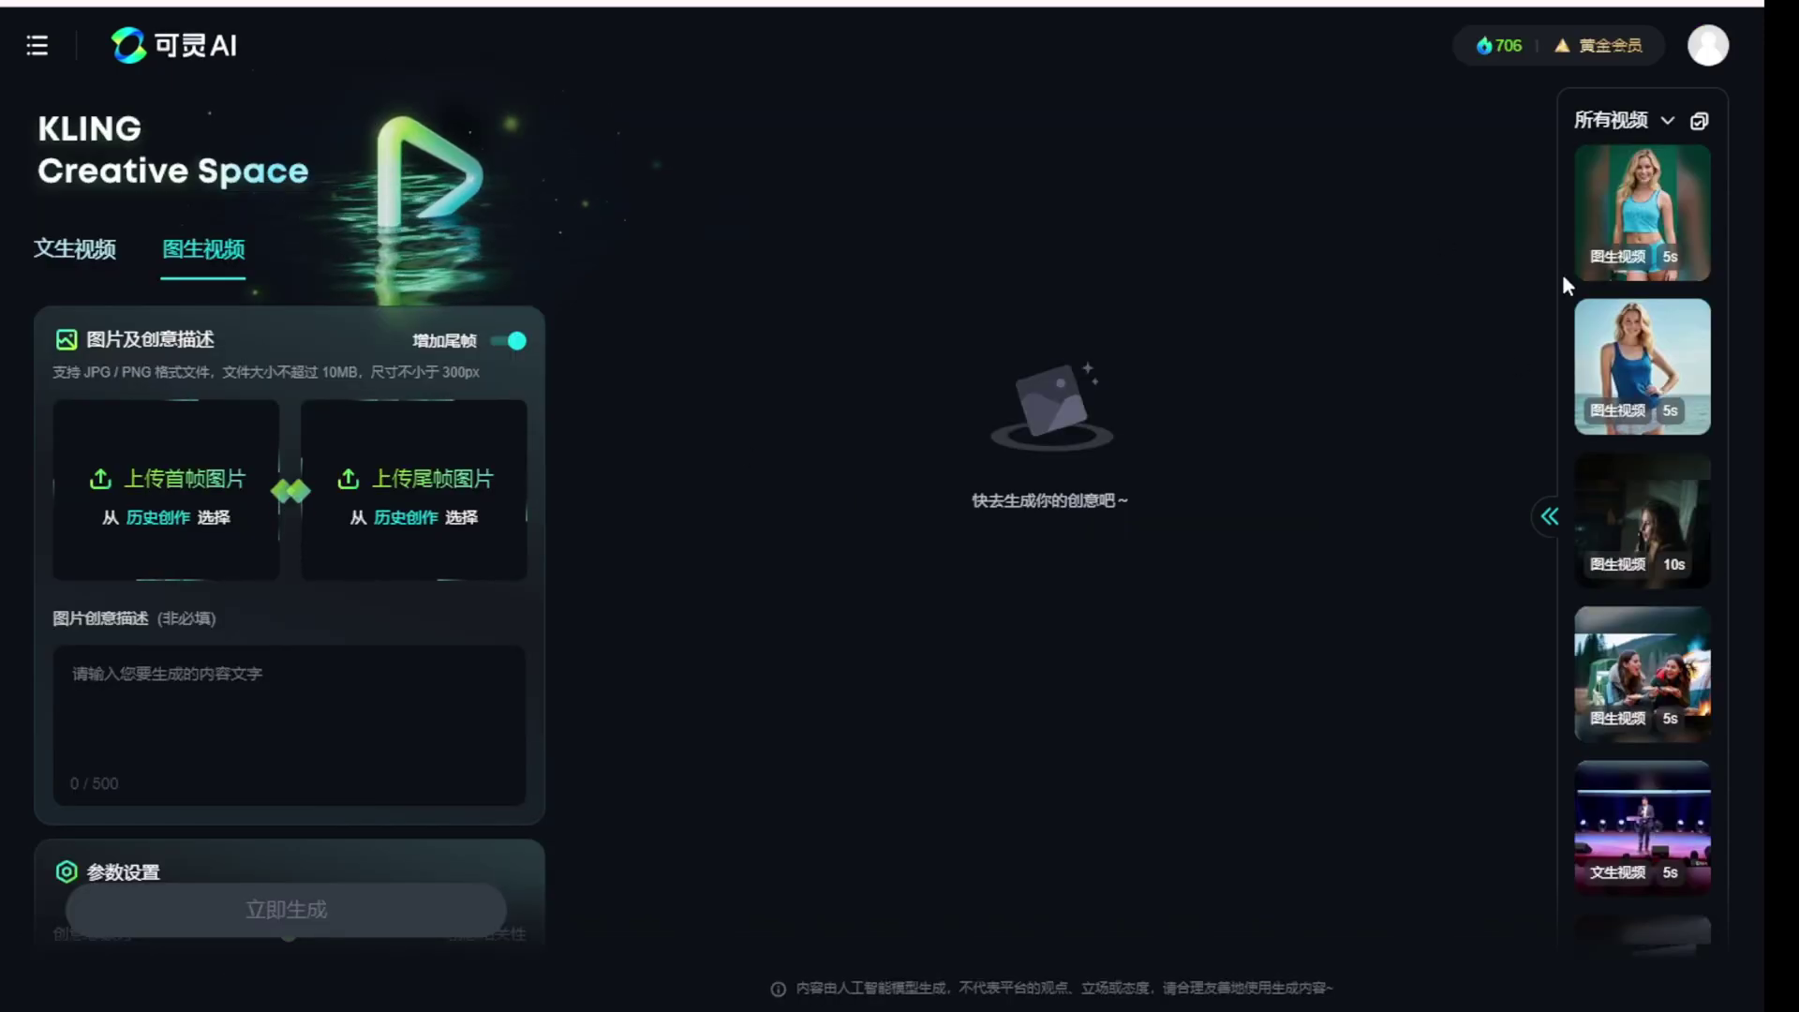
- Turn on 增加尾帧 and set the girl-by-door start and girl-at-desk end frames
{"action": "left_click", "coordinate": [506, 342]}
{"action": "left_click", "coordinate": [514, 343]}
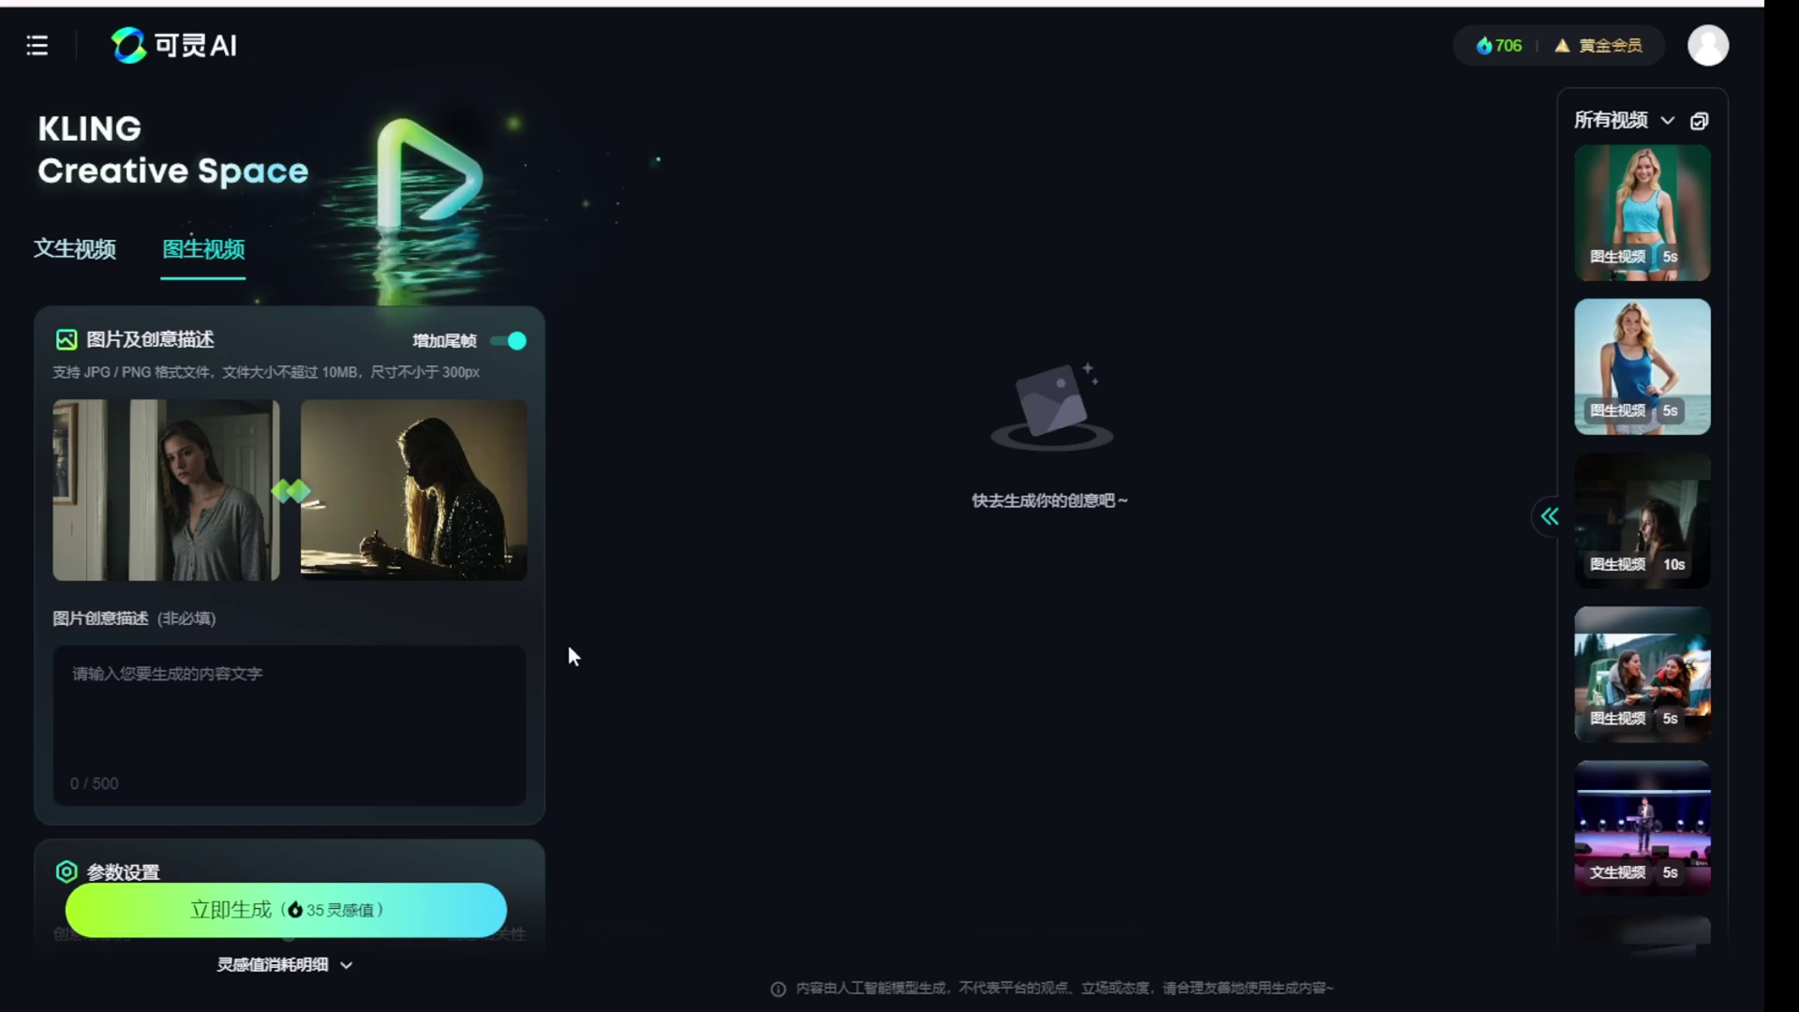
{"action": "left_click", "coordinate": [338, 737]}
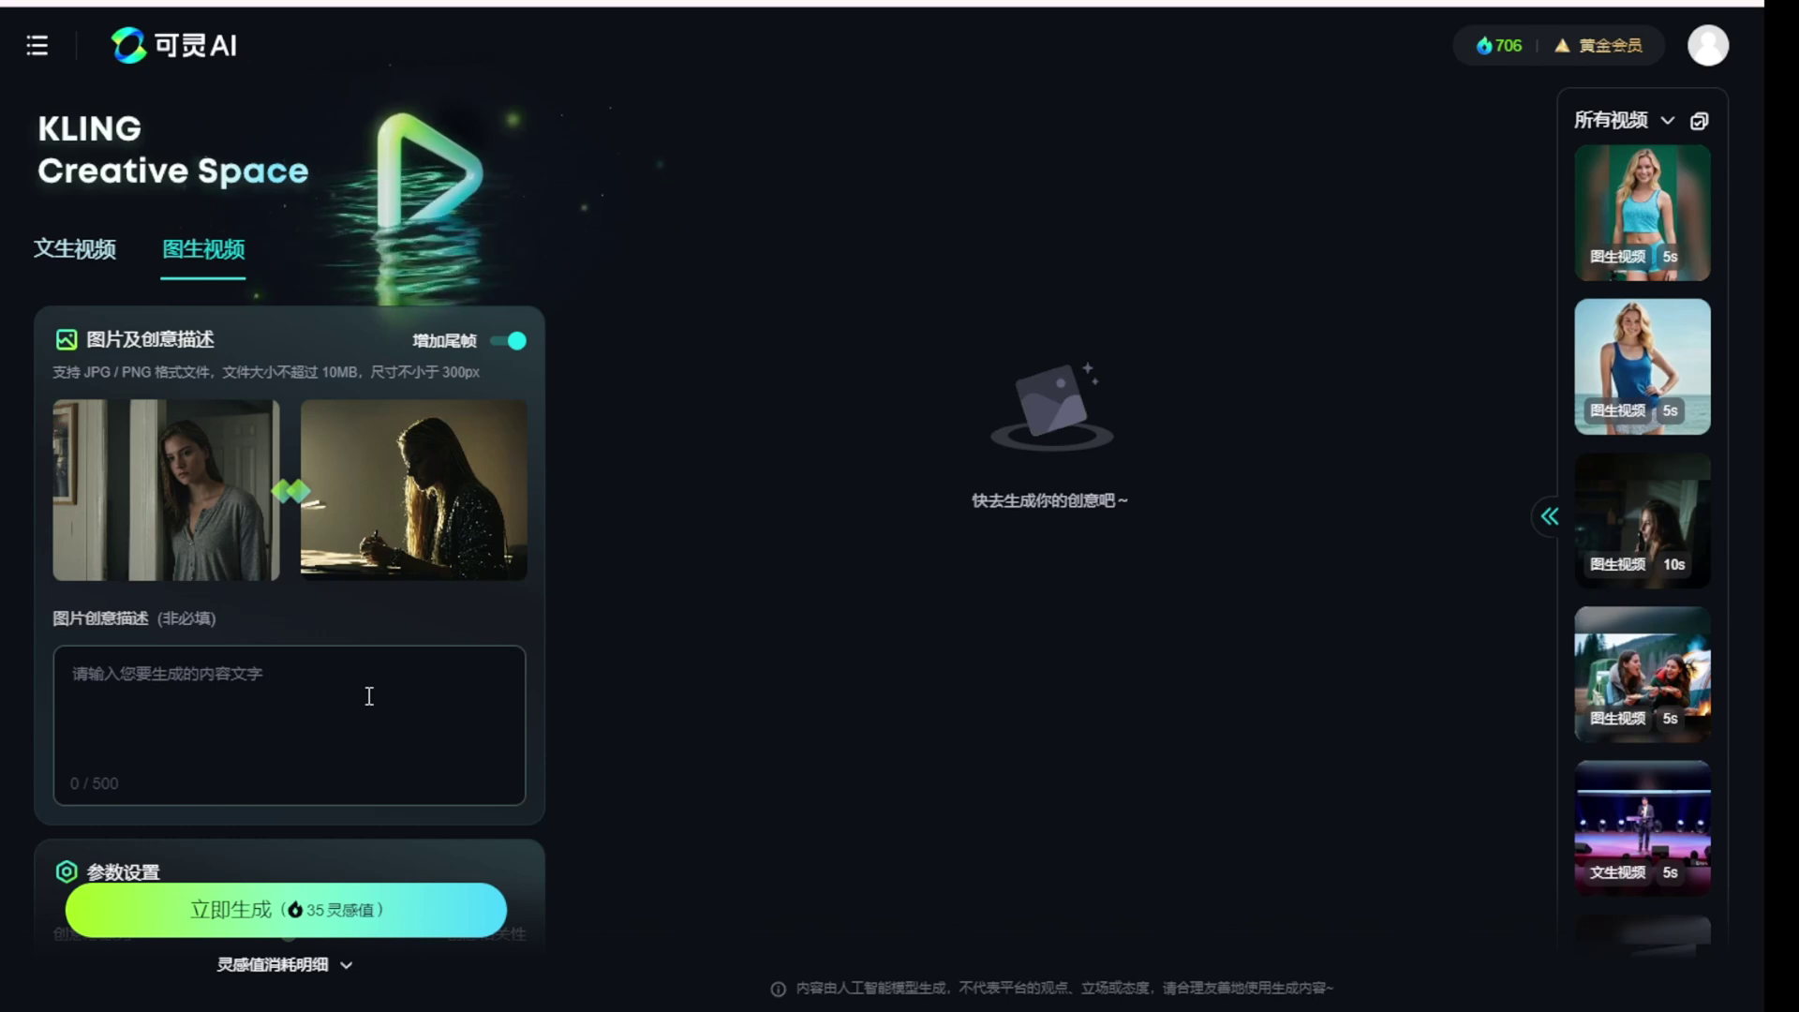
{"action": "scroll", "coordinate": [450, 691], "scroll_direction": "down", "scroll_amount": 3}
{"action": "scroll", "coordinate": [424, 663], "scroll_direction": "down", "scroll_amount": 2}
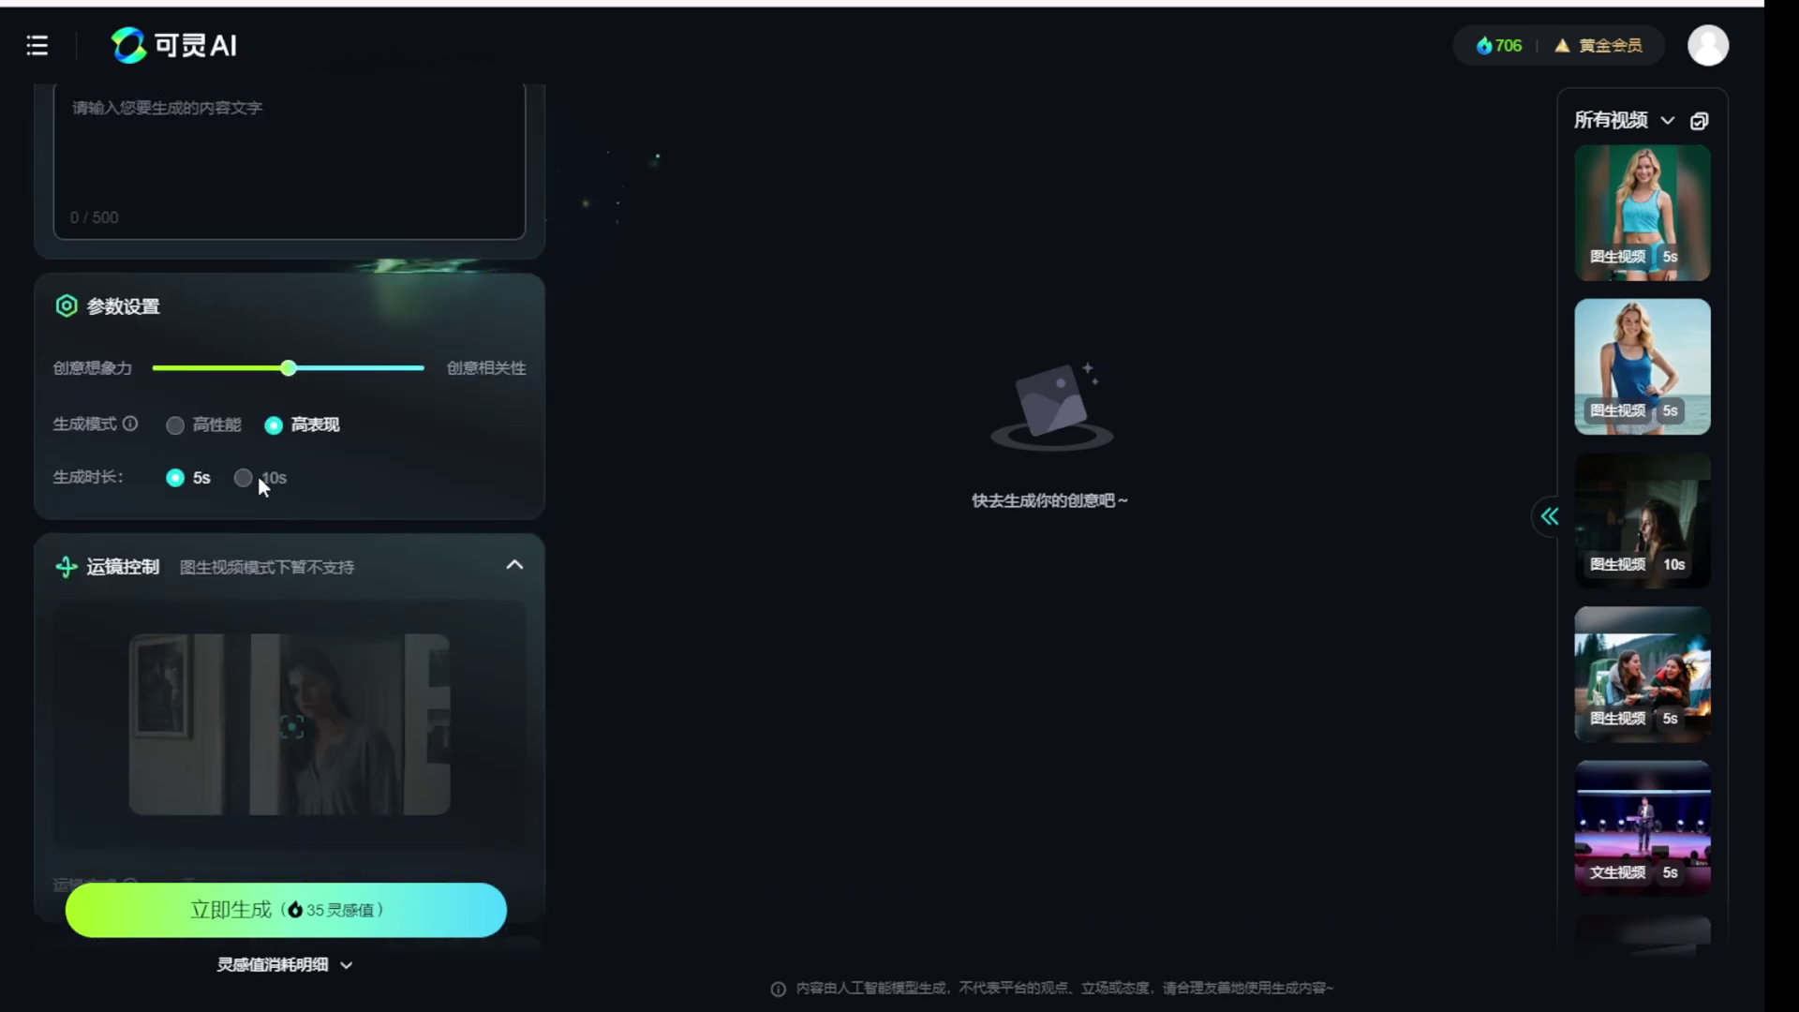
- Select 高表现 high-quality mode and bring up the 黄金会员 membership plans
{"action": "left_click", "coordinate": [273, 426]}
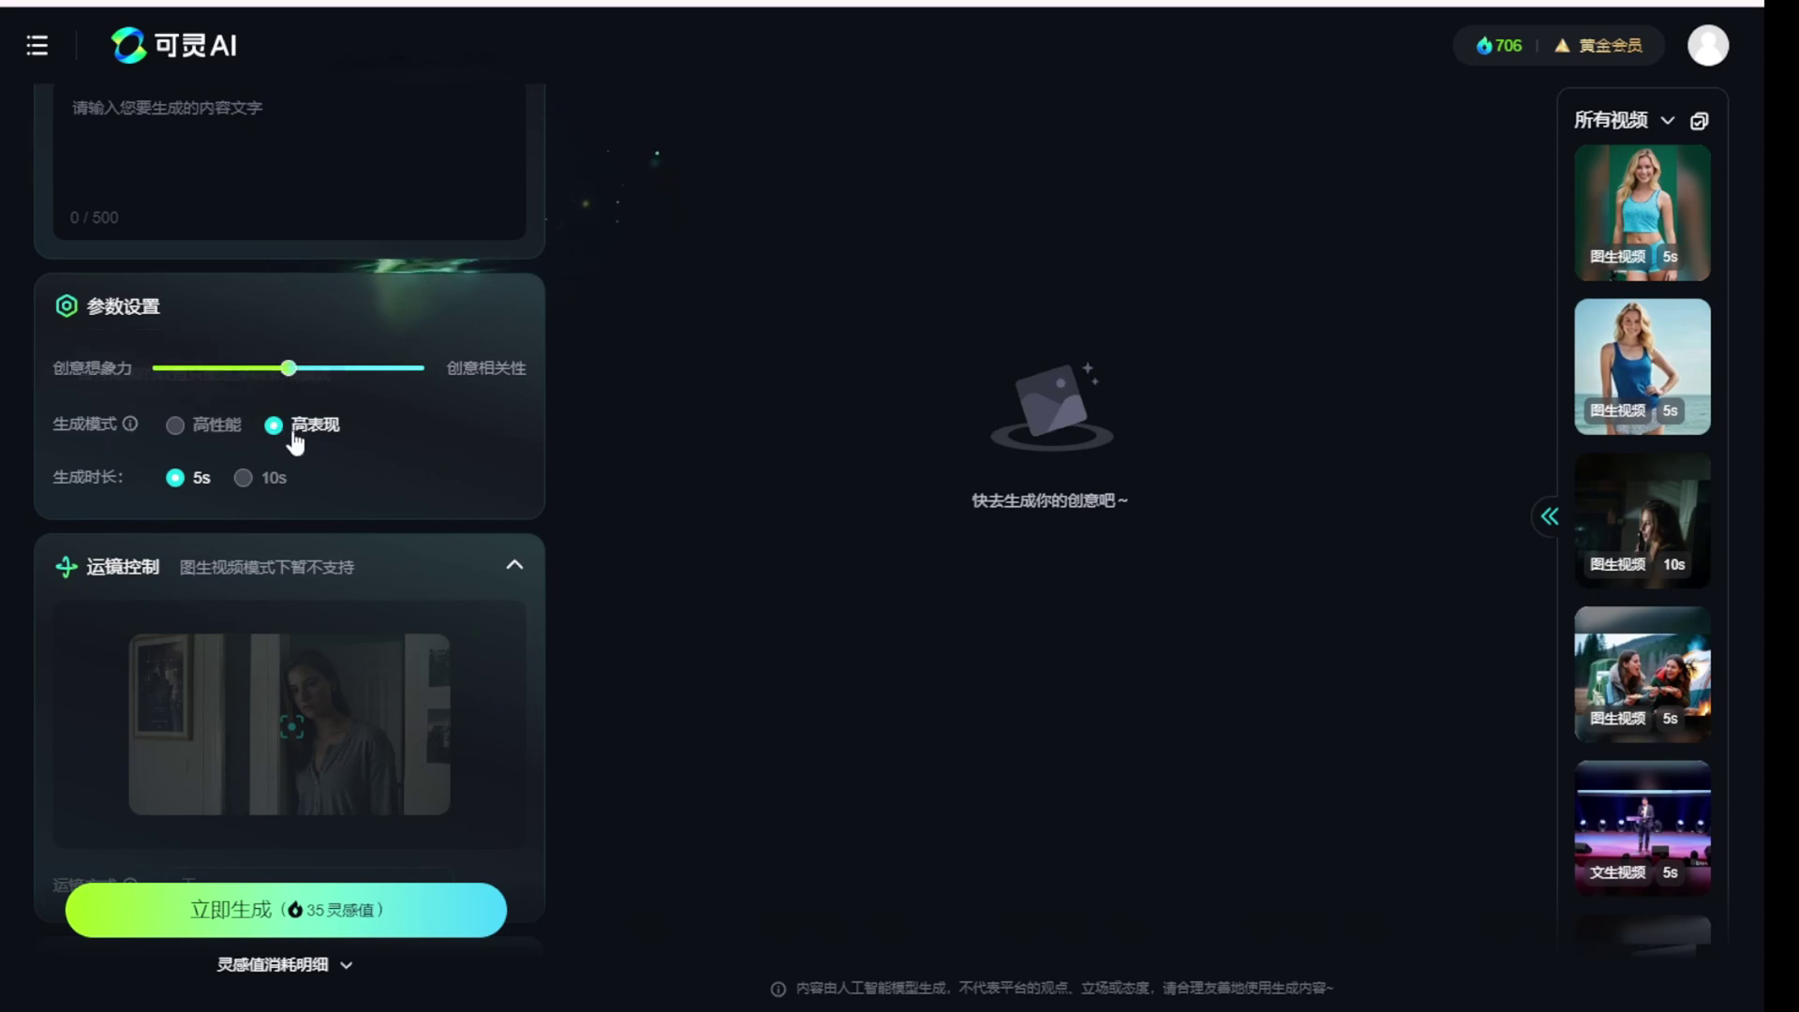
{"action": "scroll", "coordinate": [306, 440], "scroll_direction": "down", "scroll_amount": 3}
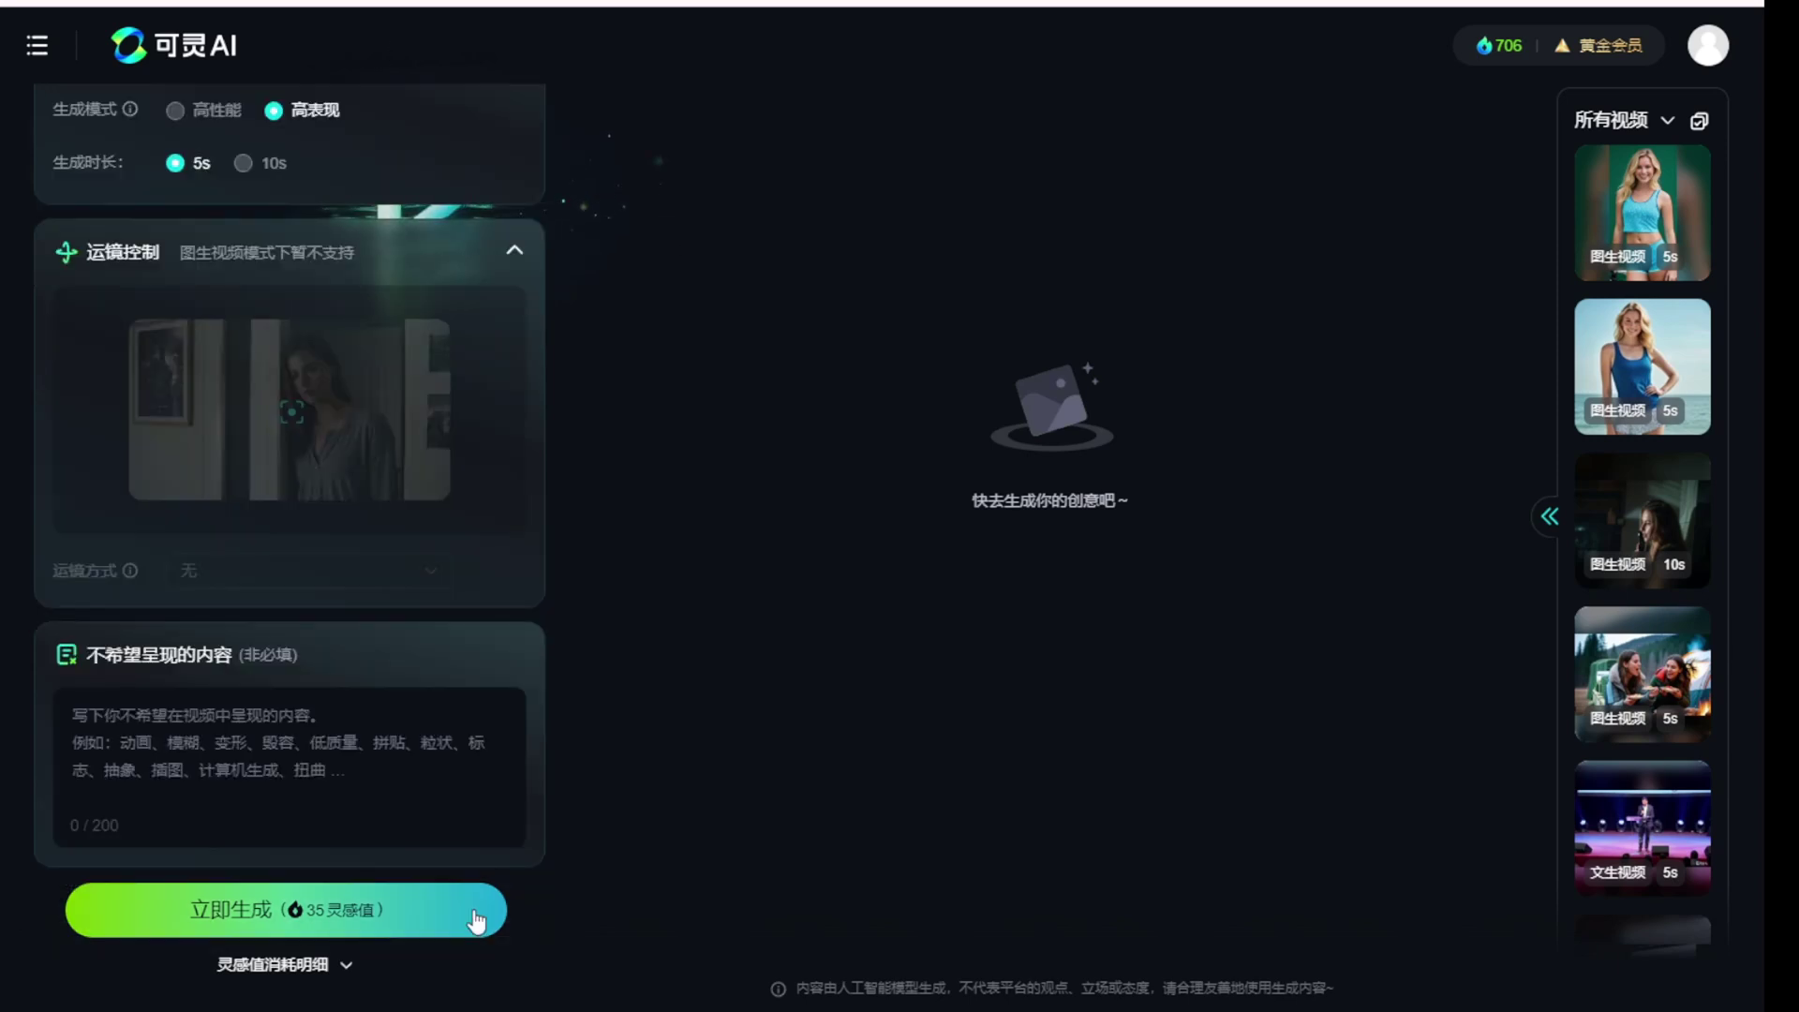
{"action": "left_click", "coordinate": [1583, 53]}
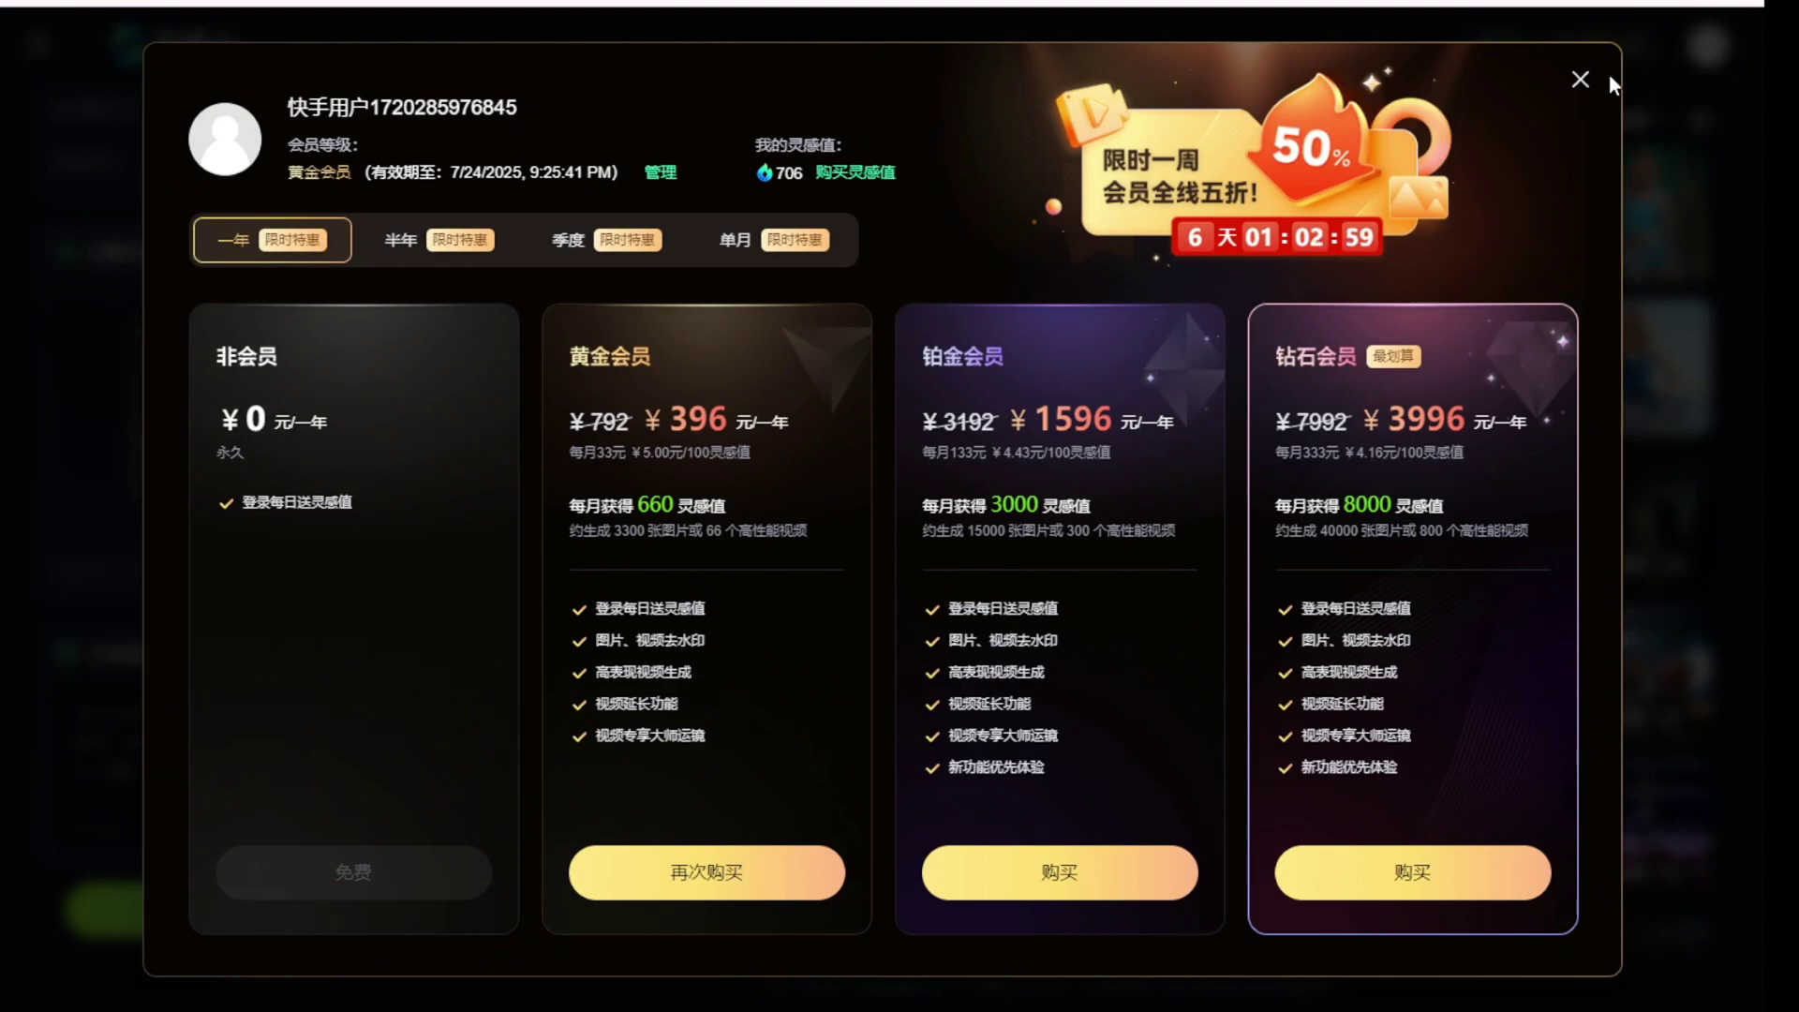
- Dismiss the membership plans and generate the 5s end-frame clip with 立即生成
{"action": "left_click", "coordinate": [1581, 78]}
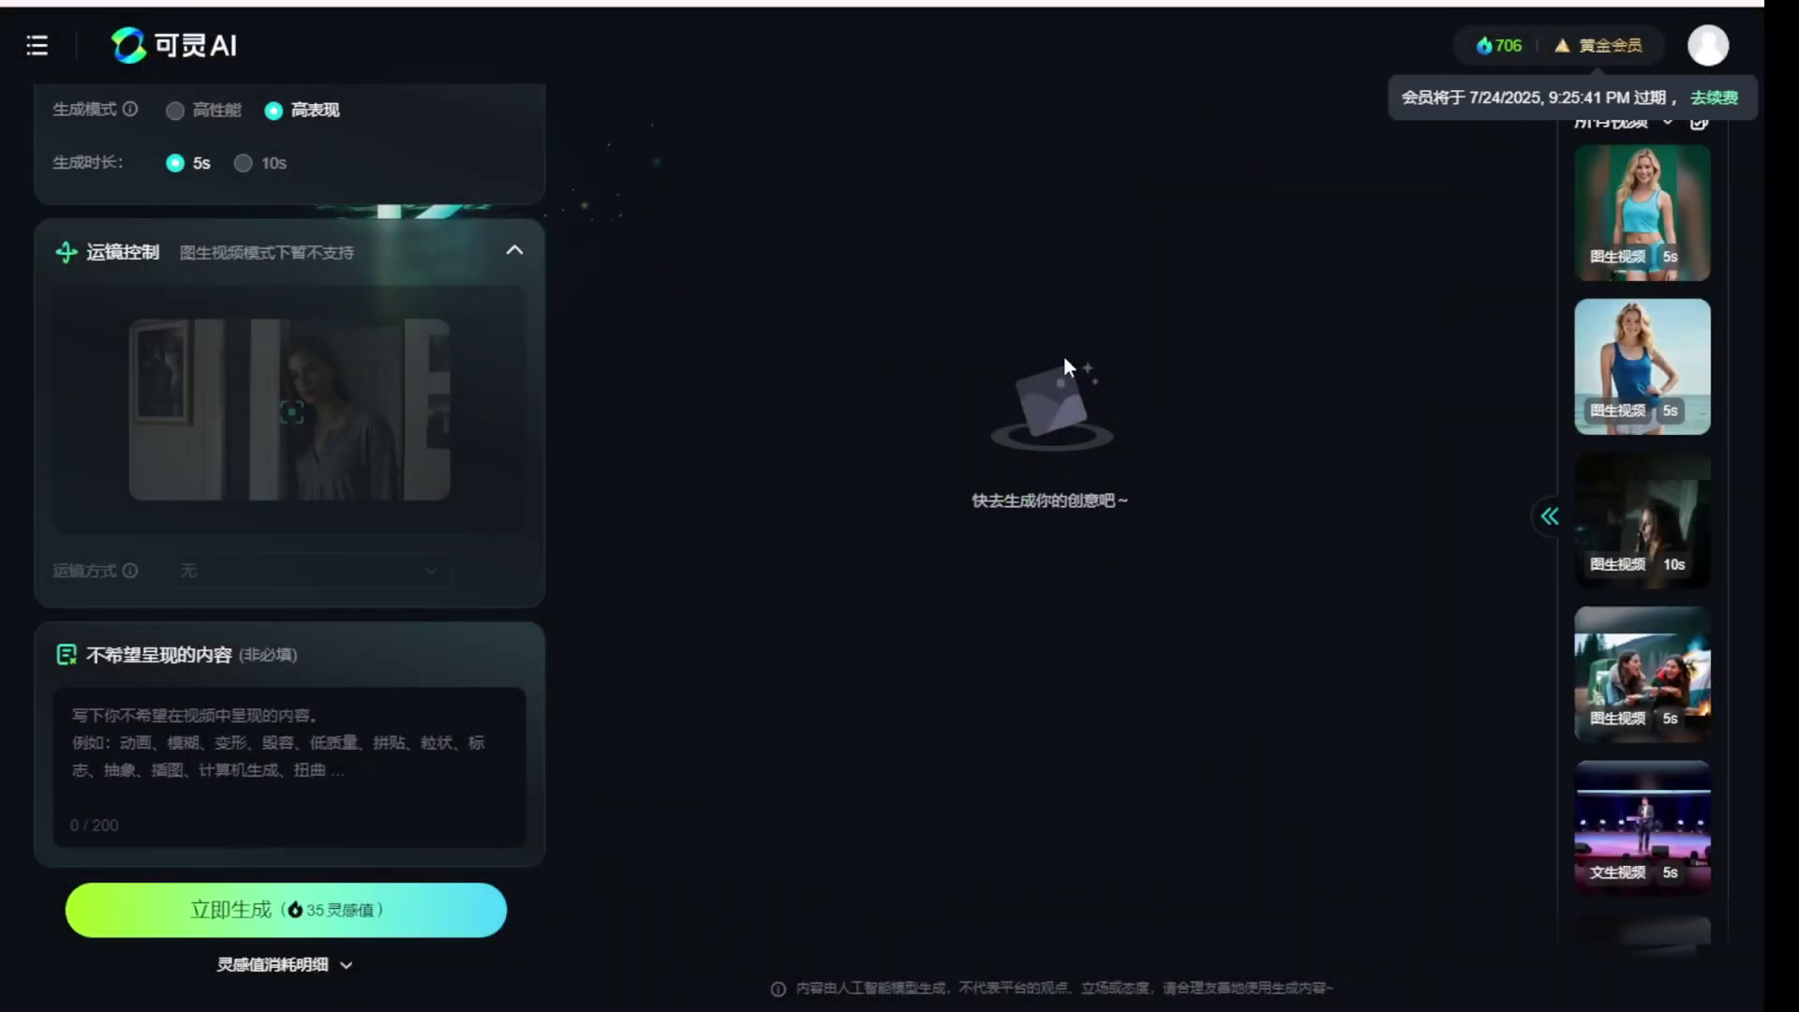
{"action": "left_click", "coordinate": [223, 914]}
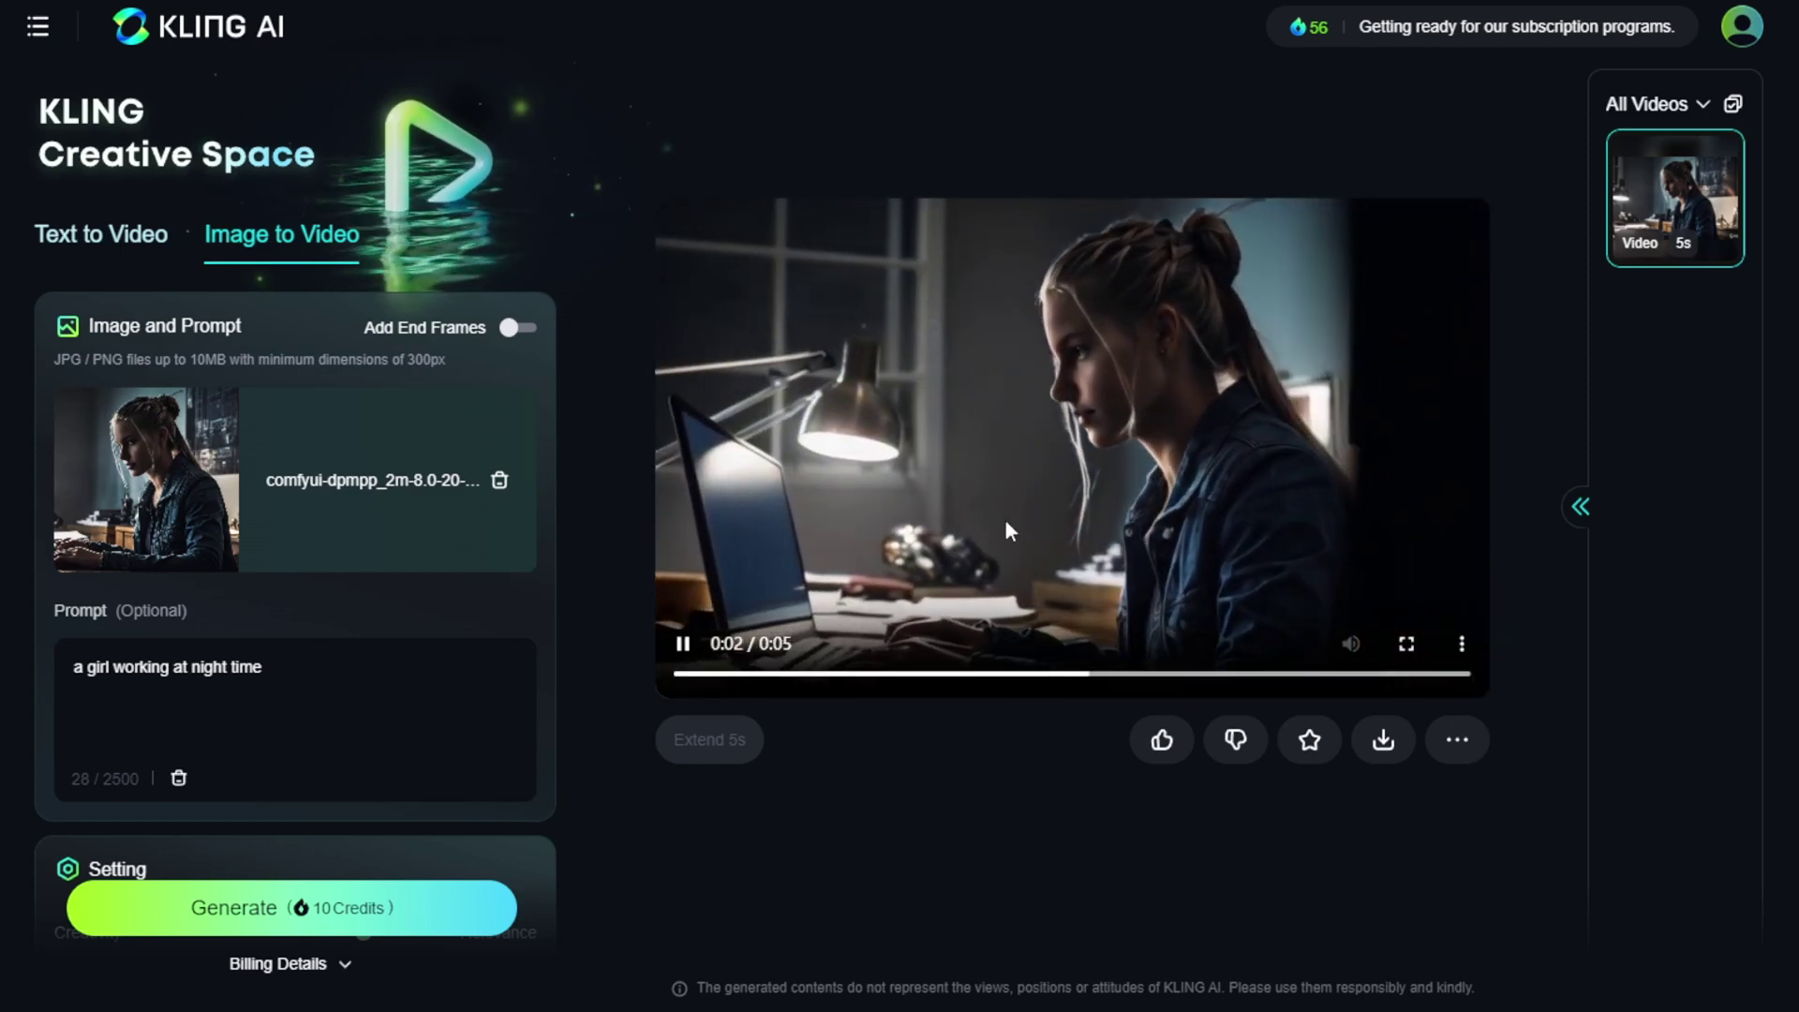
- Play the finished girl-at-night clip and check that Extend 5s is unavailable
{"action": "mouse_move", "coordinate": [731, 675]}
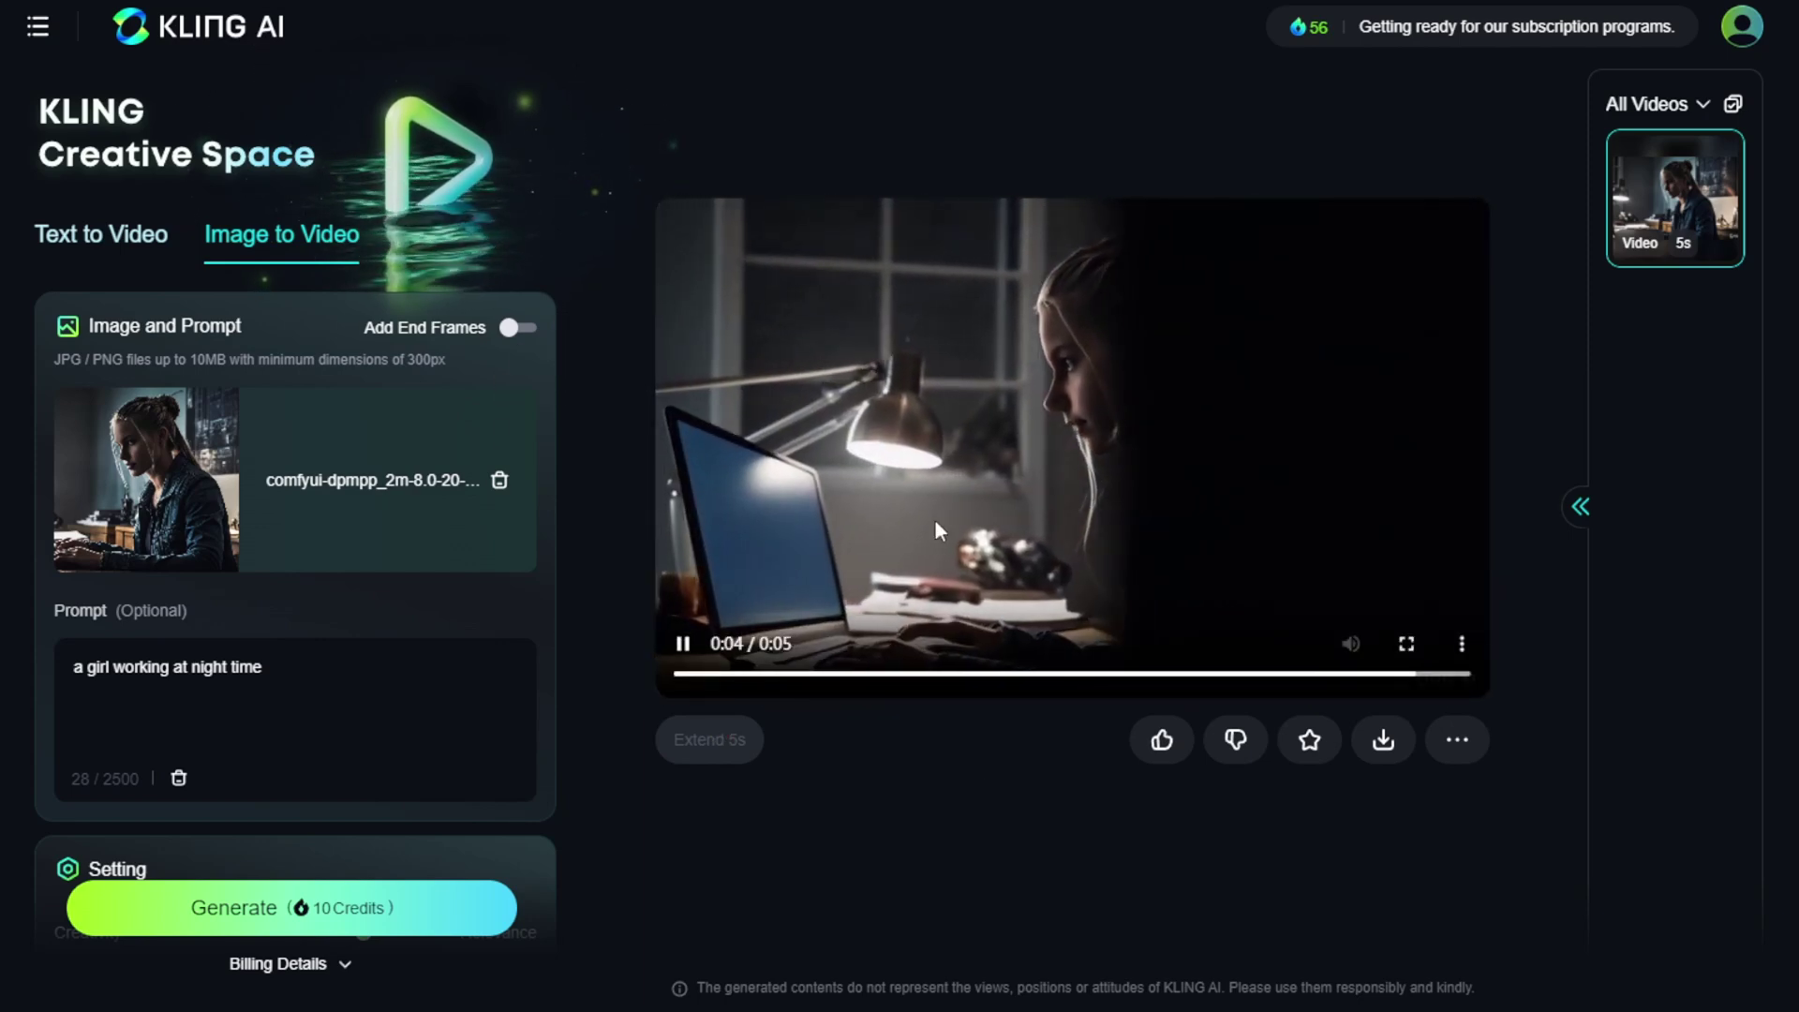
{"action": "mouse_move", "coordinate": [711, 747]}
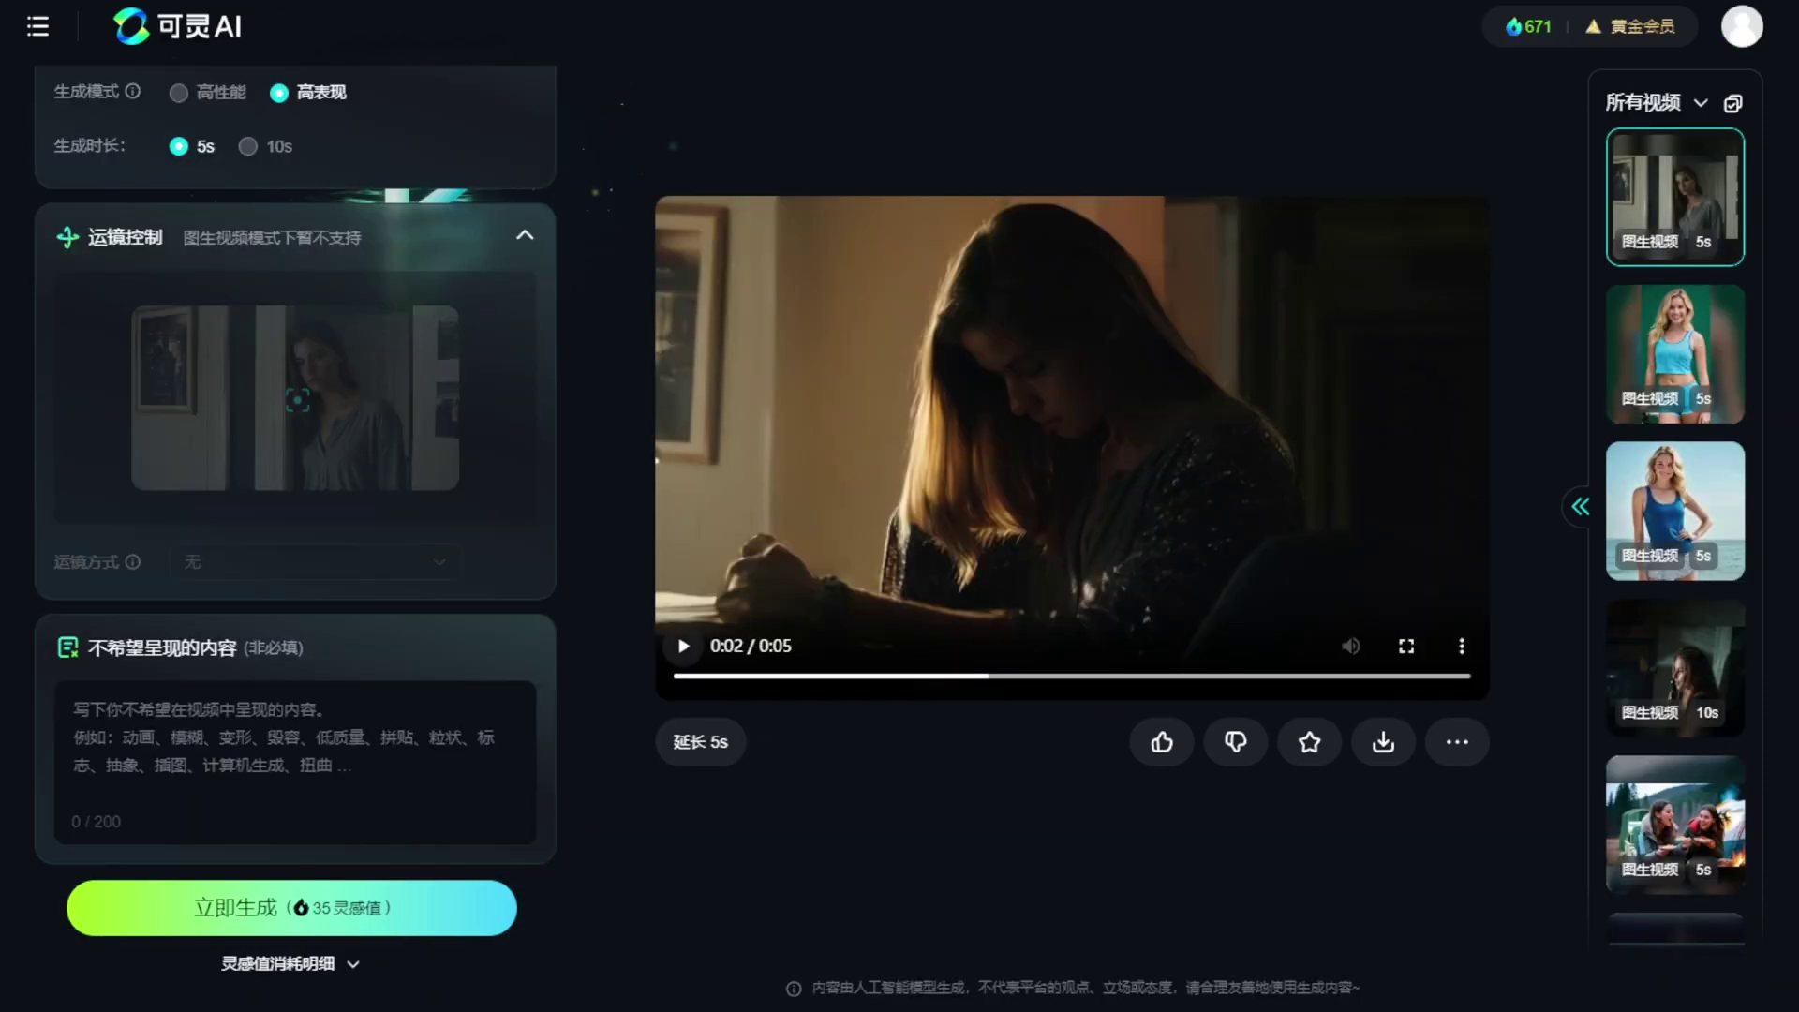
- Rewind the clip and request a 5-second automatic extension with 自动延长
{"action": "left_click", "coordinate": [685, 677]}
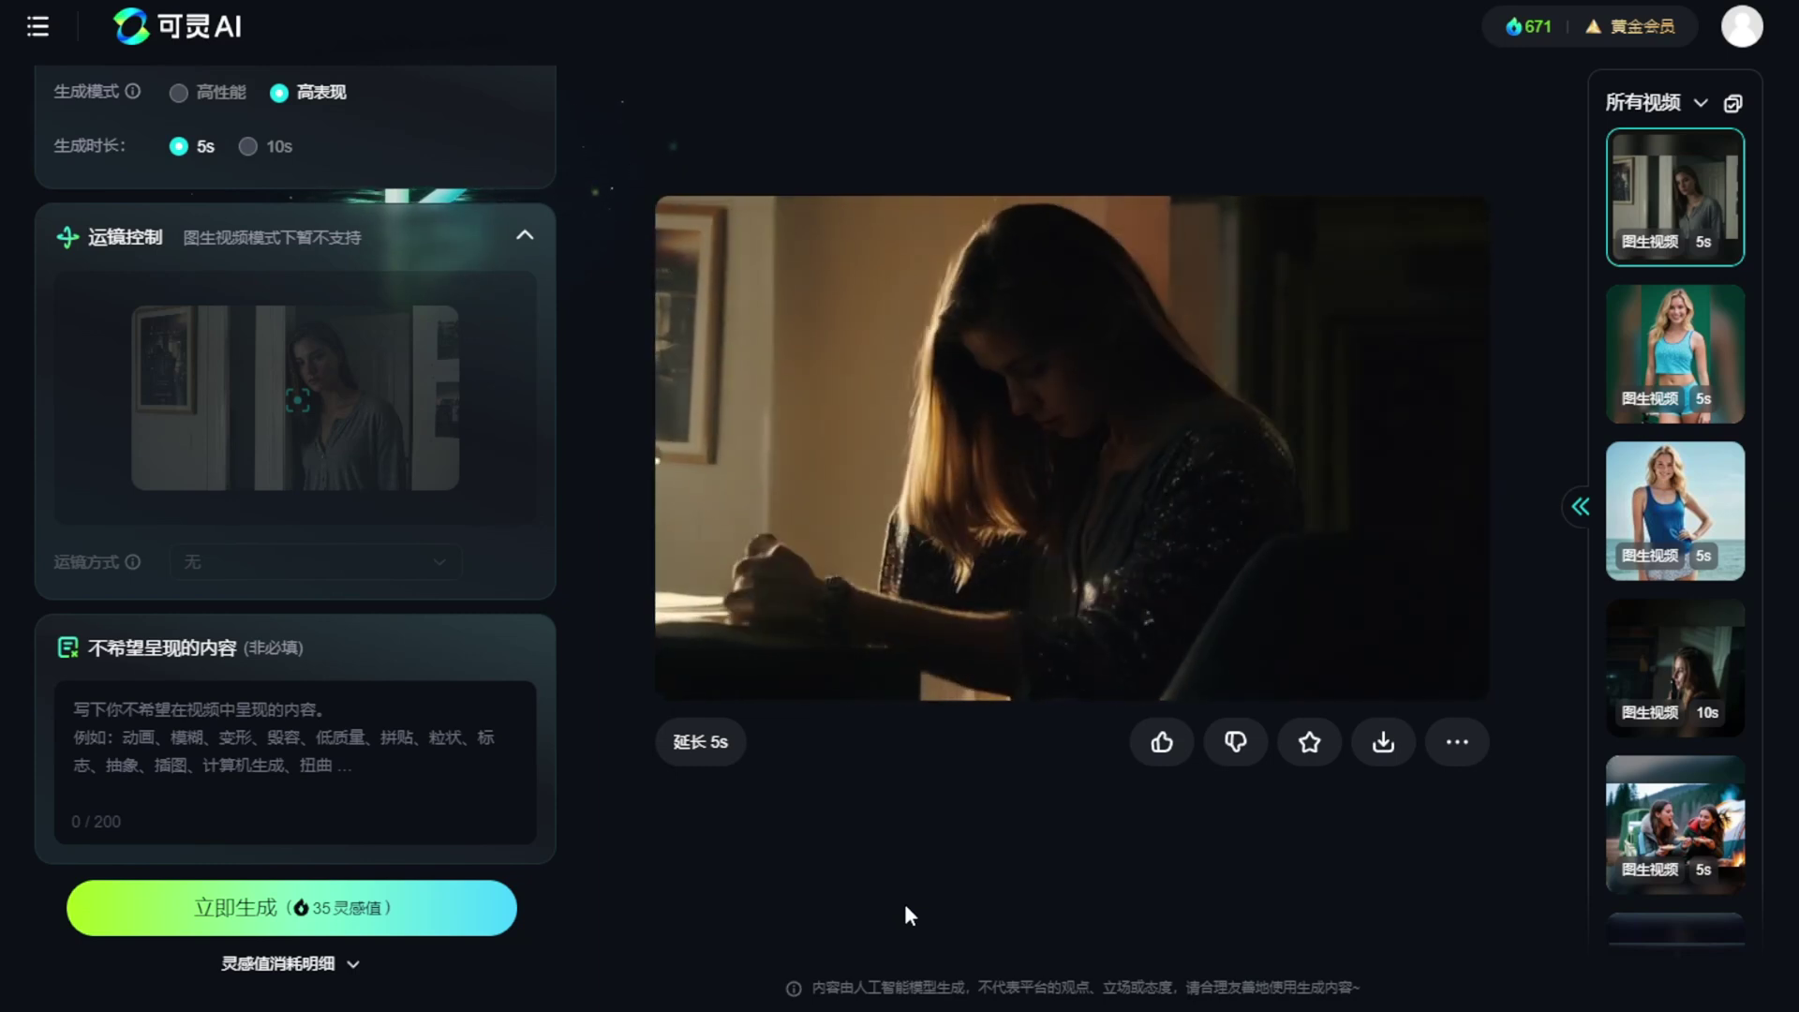
{"action": "left_click", "coordinate": [694, 740]}
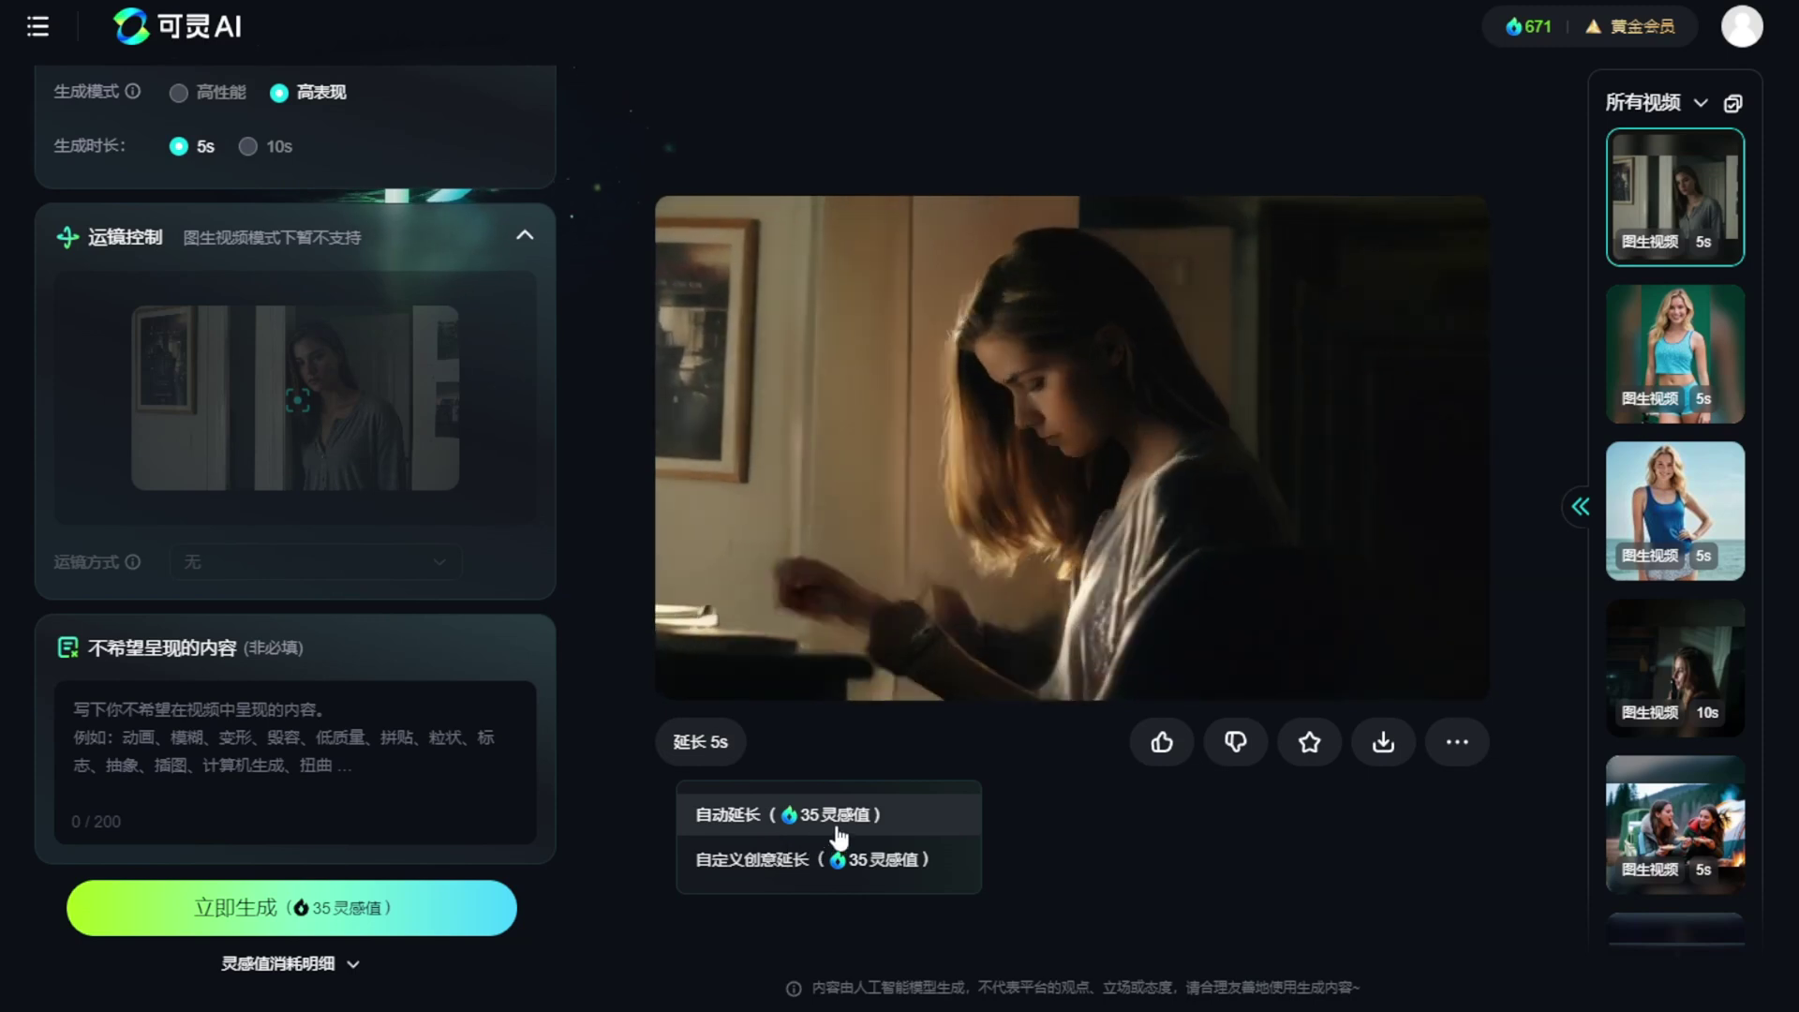
{"action": "left_click", "coordinate": [797, 817]}
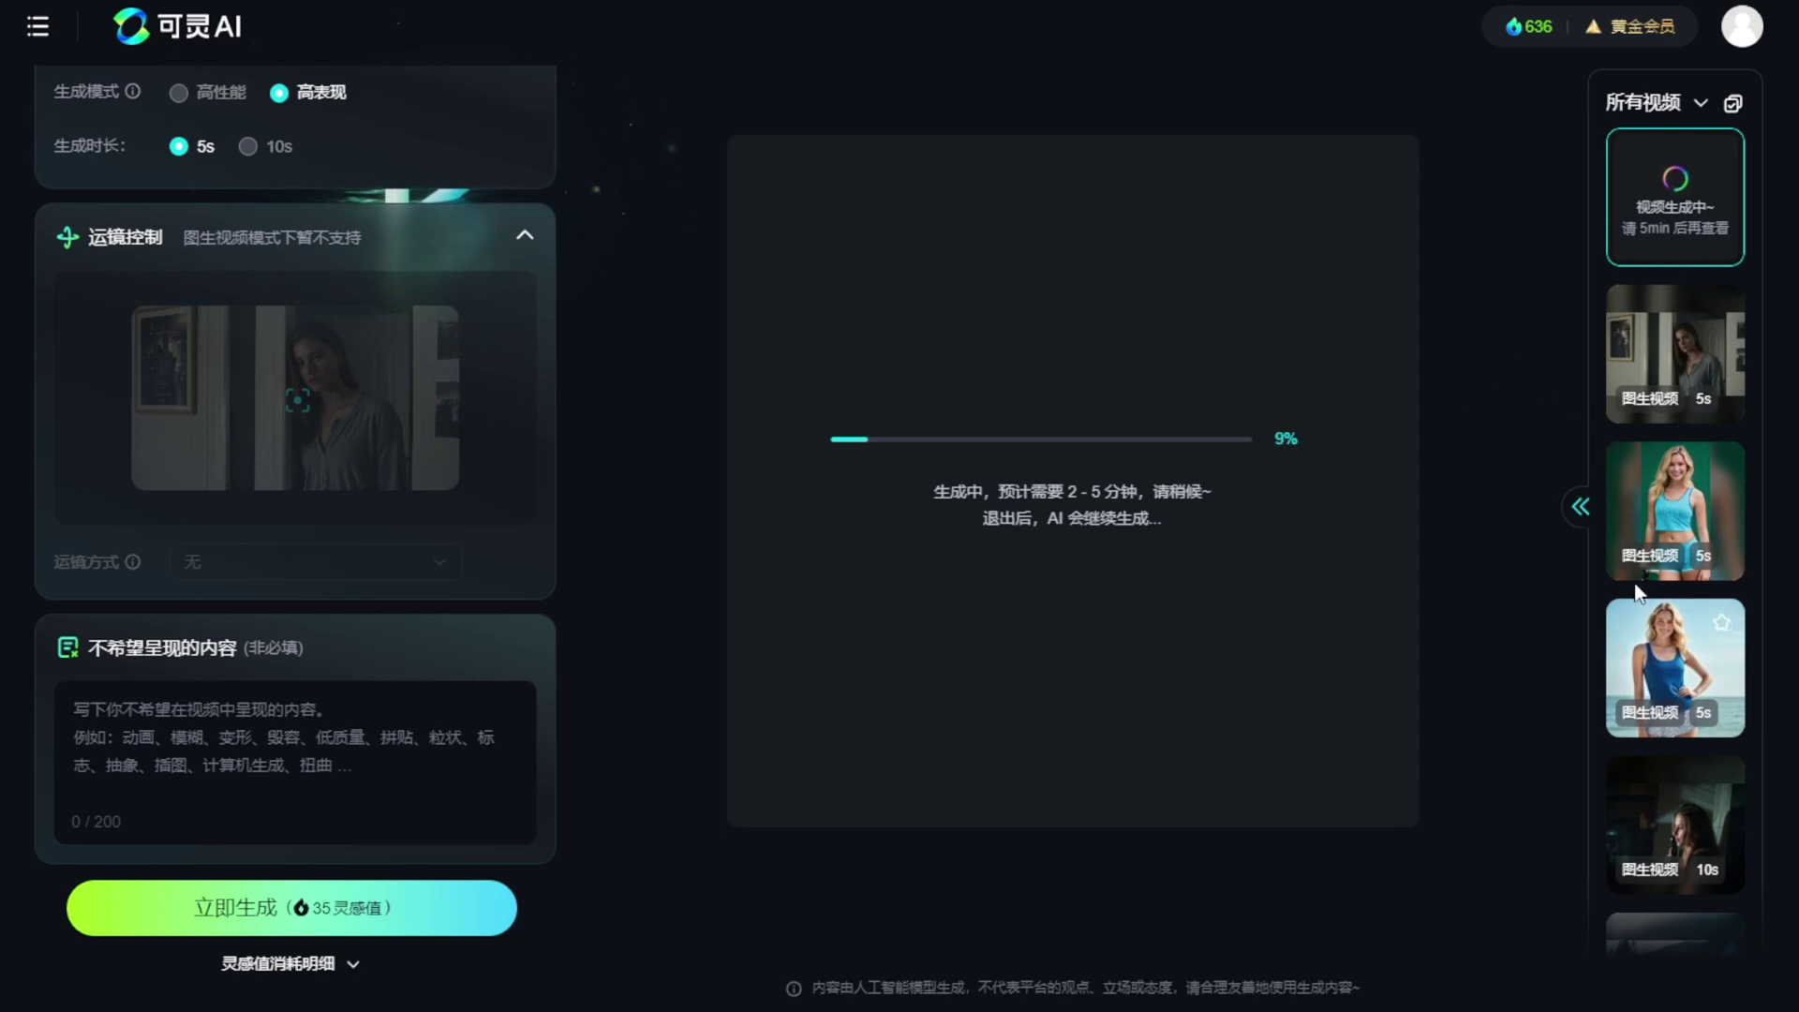
- Switch off the 增加尾帧 end-frame option at the top of the settings
{"action": "scroll", "coordinate": [1635, 589], "scroll_direction": "down", "scroll_amount": 5}
{"action": "scroll", "coordinate": [1633, 640], "scroll_direction": "down", "scroll_amount": 5}
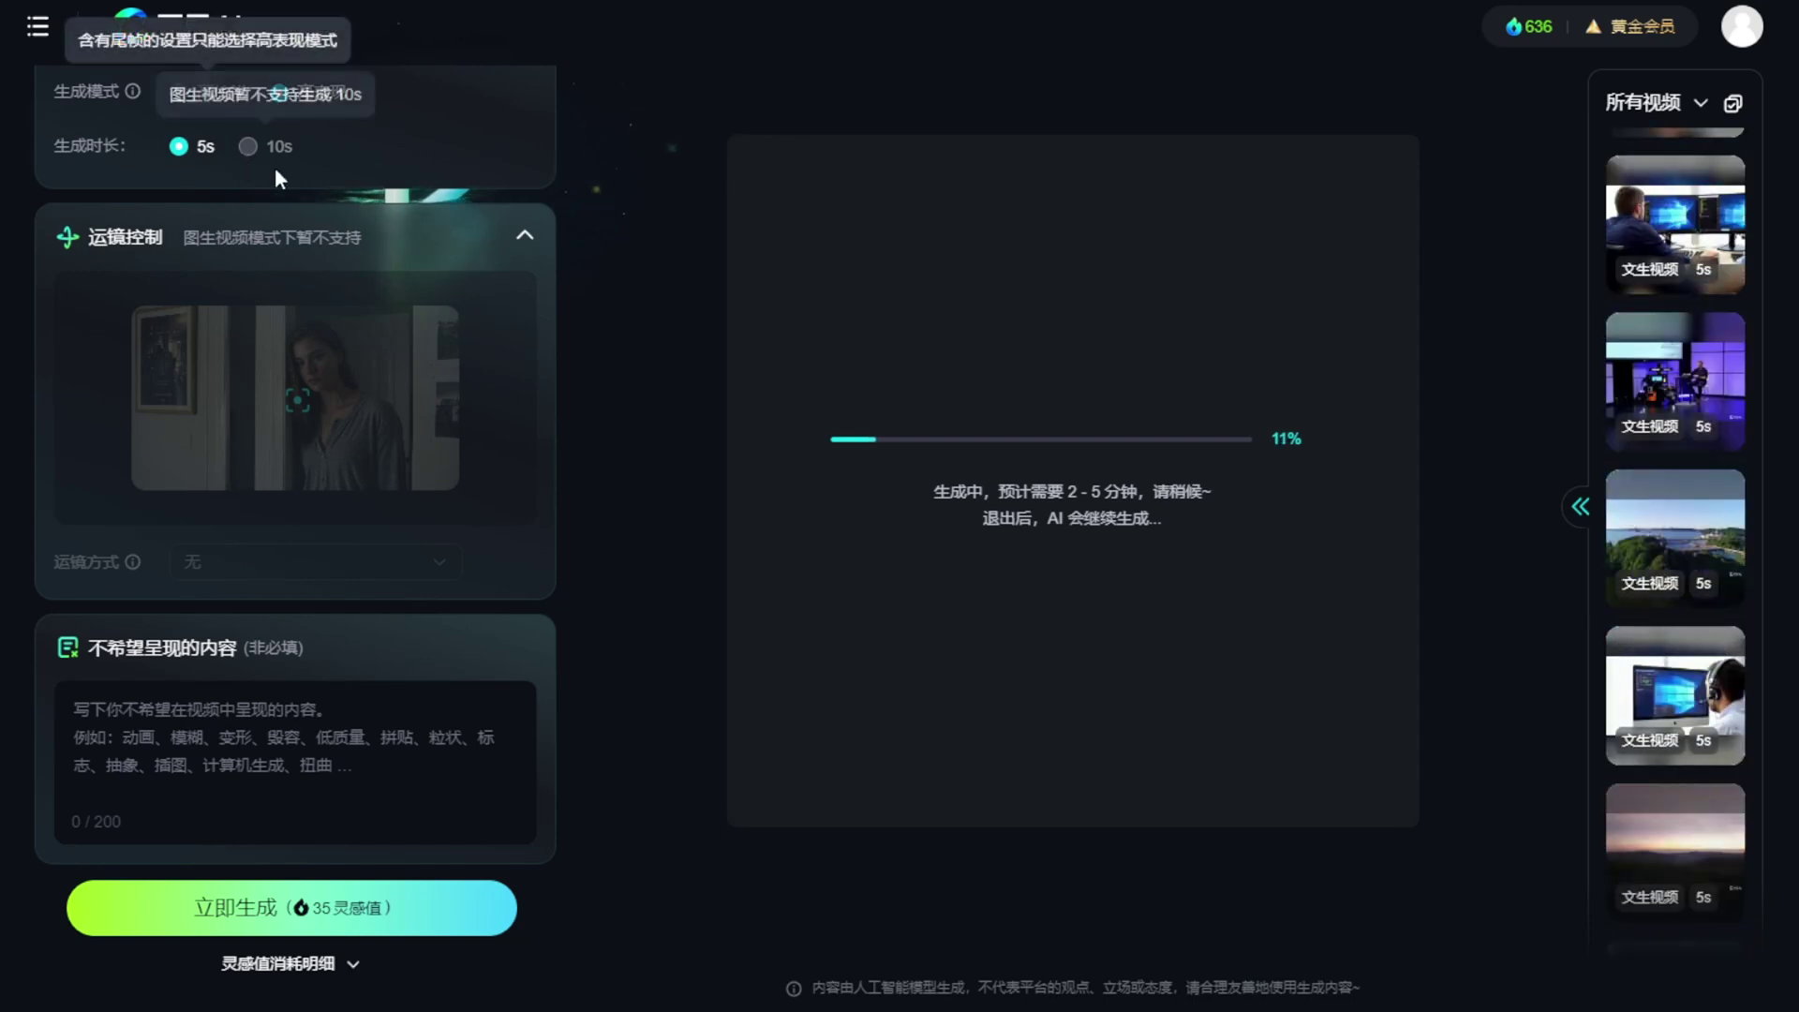
{"action": "scroll", "coordinate": [493, 335], "scroll_direction": "up", "scroll_amount": 10}
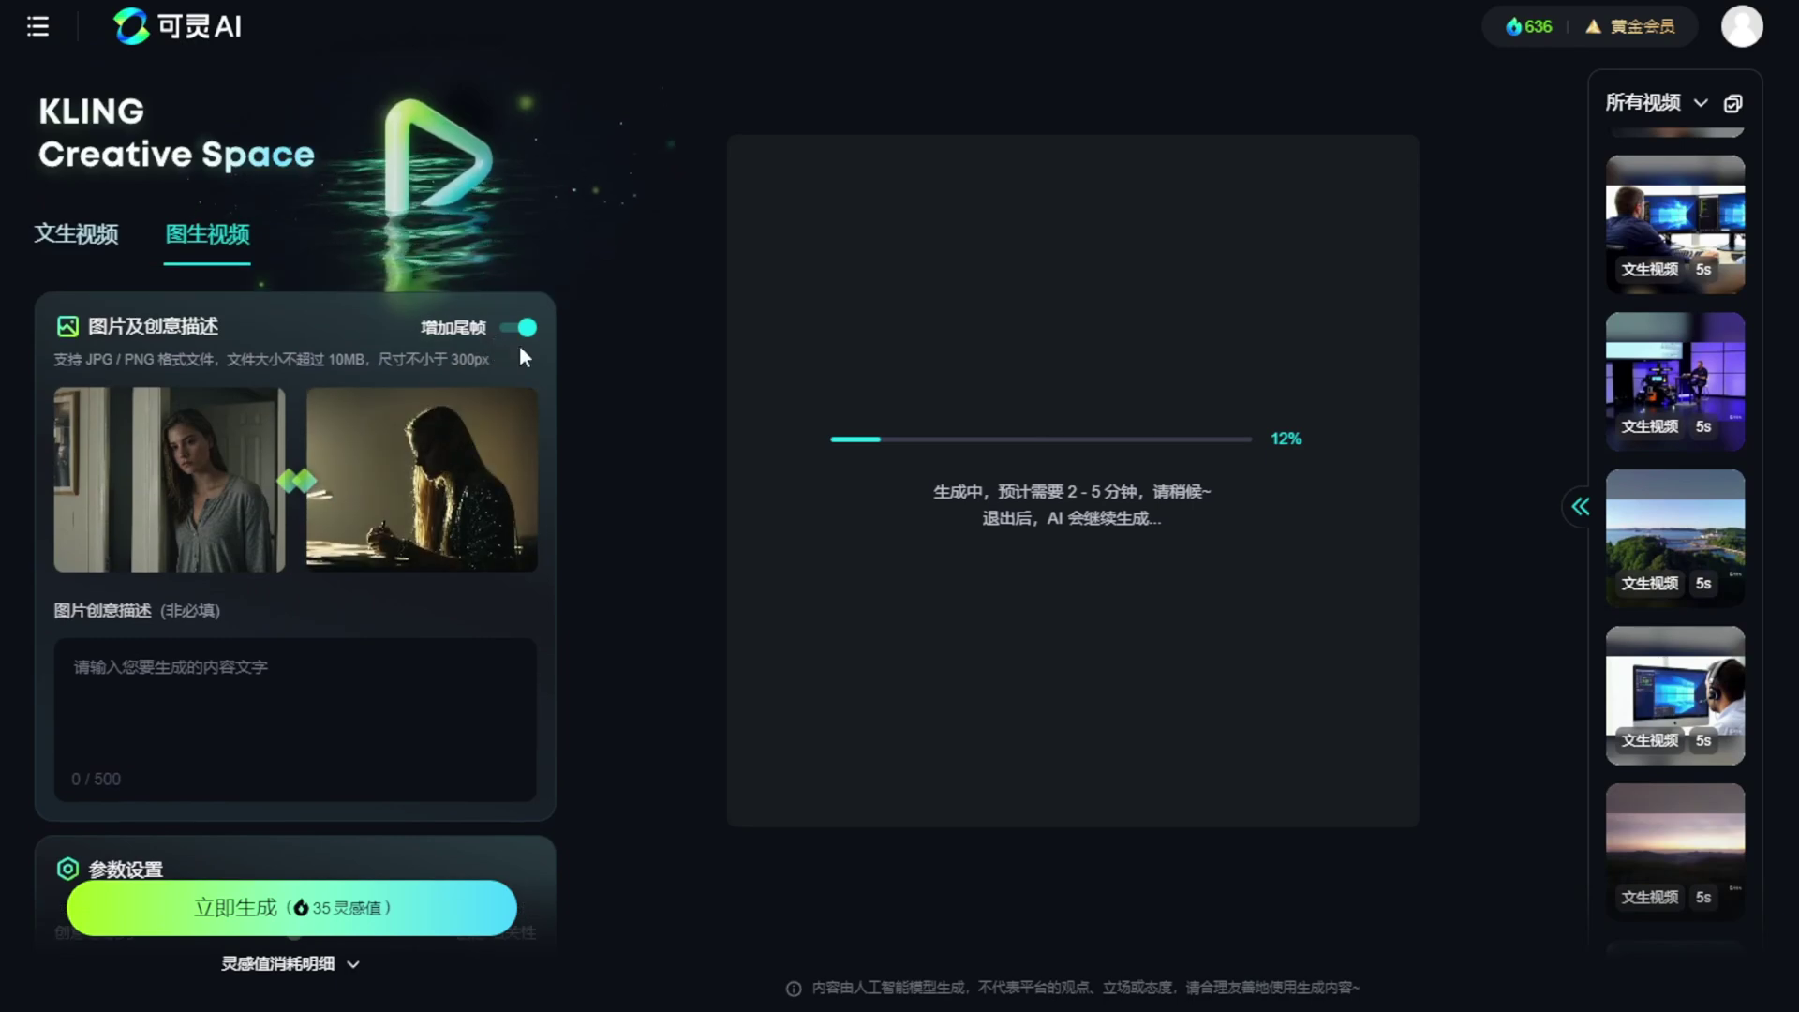
{"action": "left_click", "coordinate": [525, 328]}
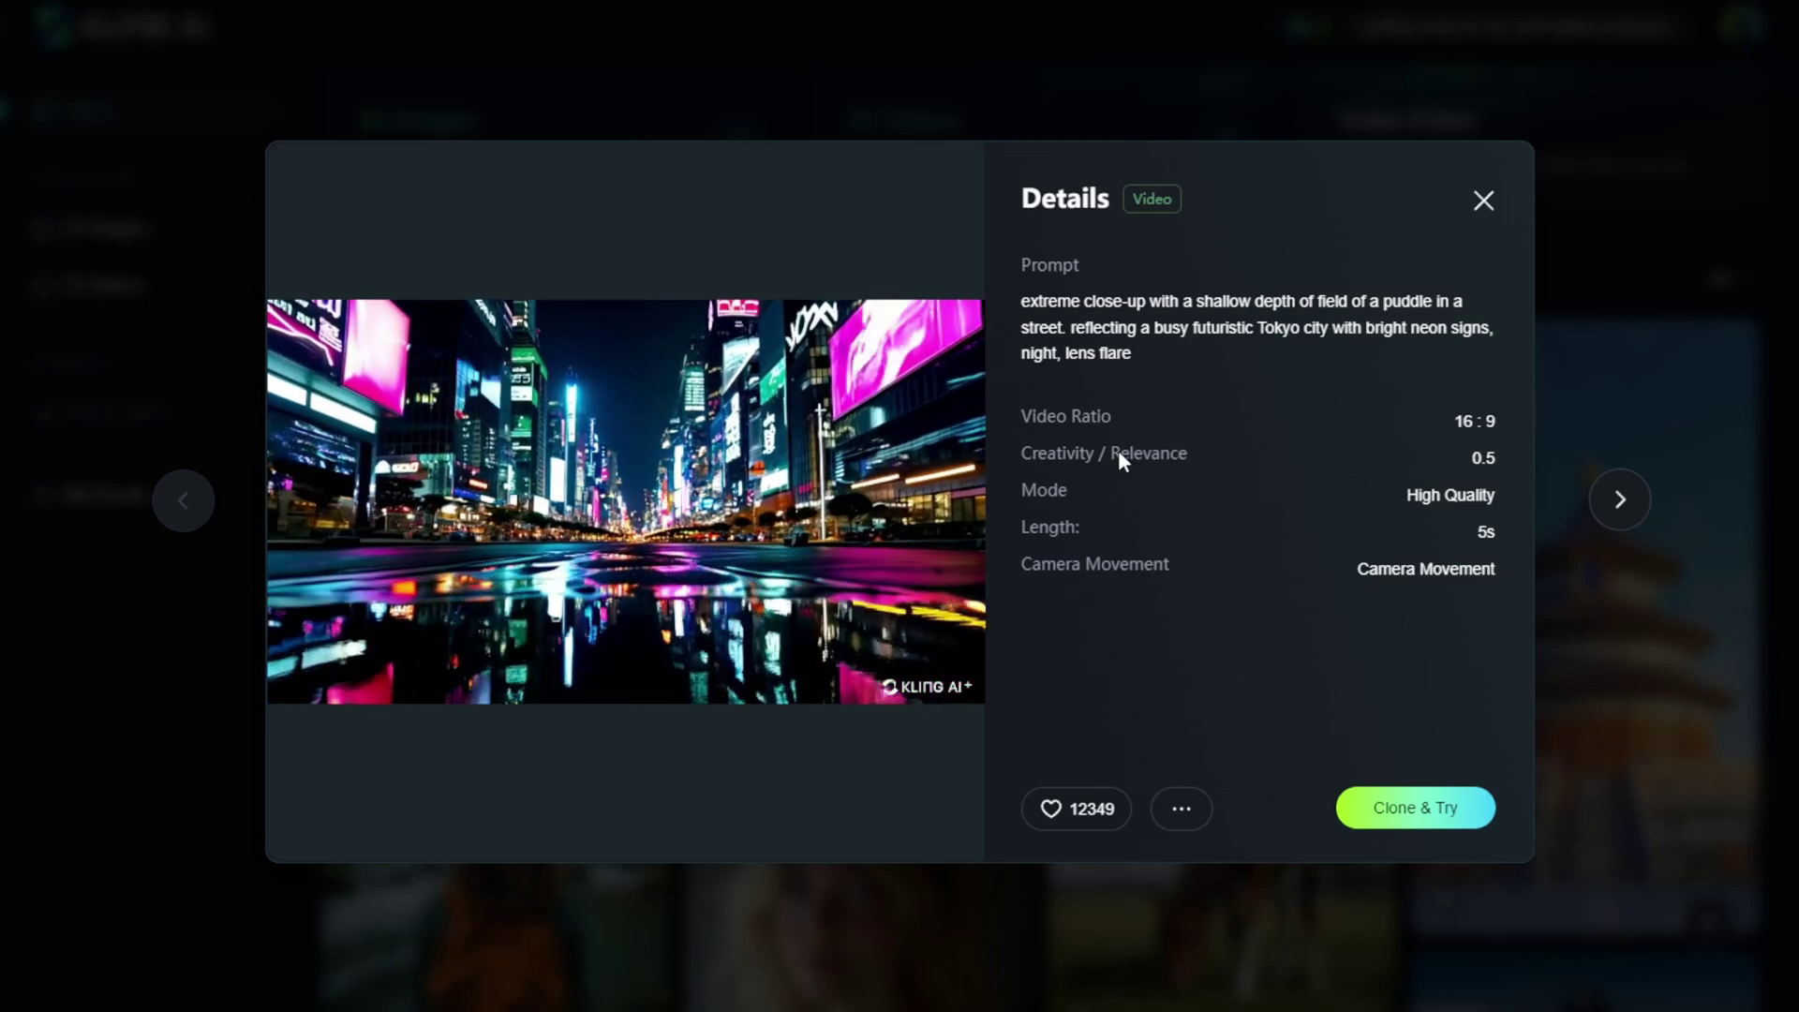
- Close the Tokyo clip details and browse the cat and speeding car example details
{"action": "left_click", "coordinate": [1485, 203]}
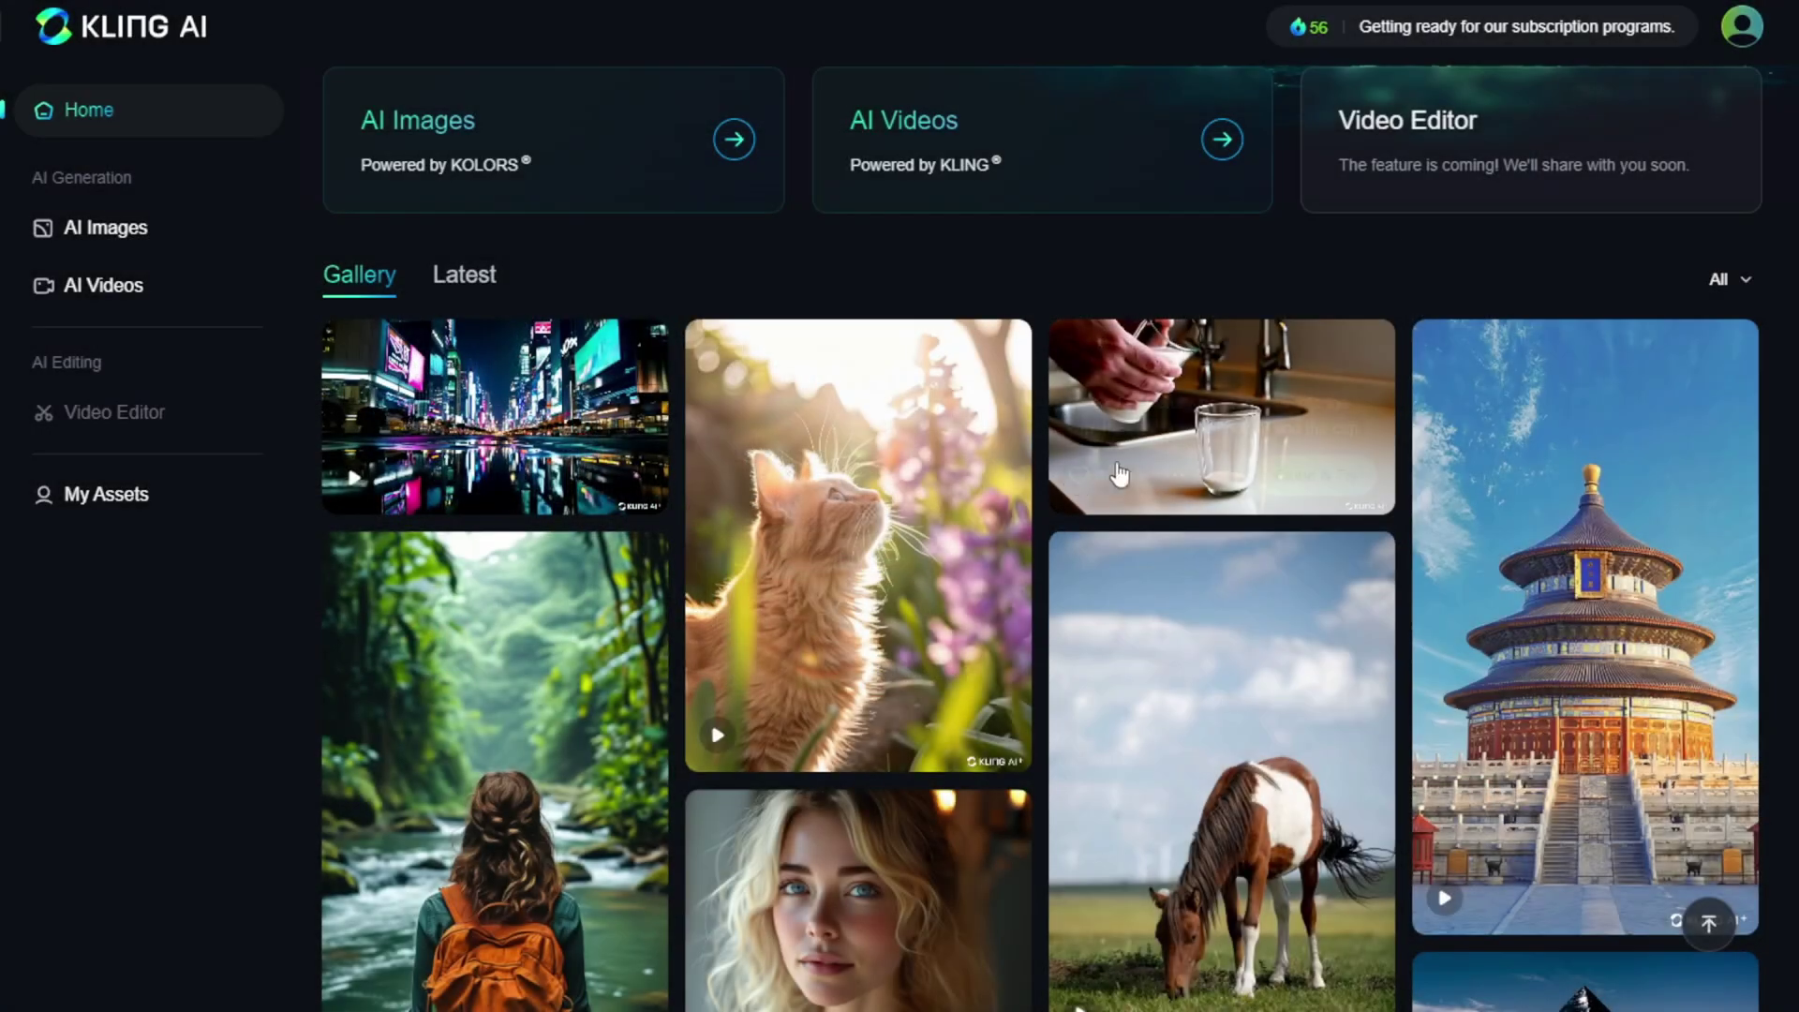
{"action": "left_click", "coordinate": [873, 485]}
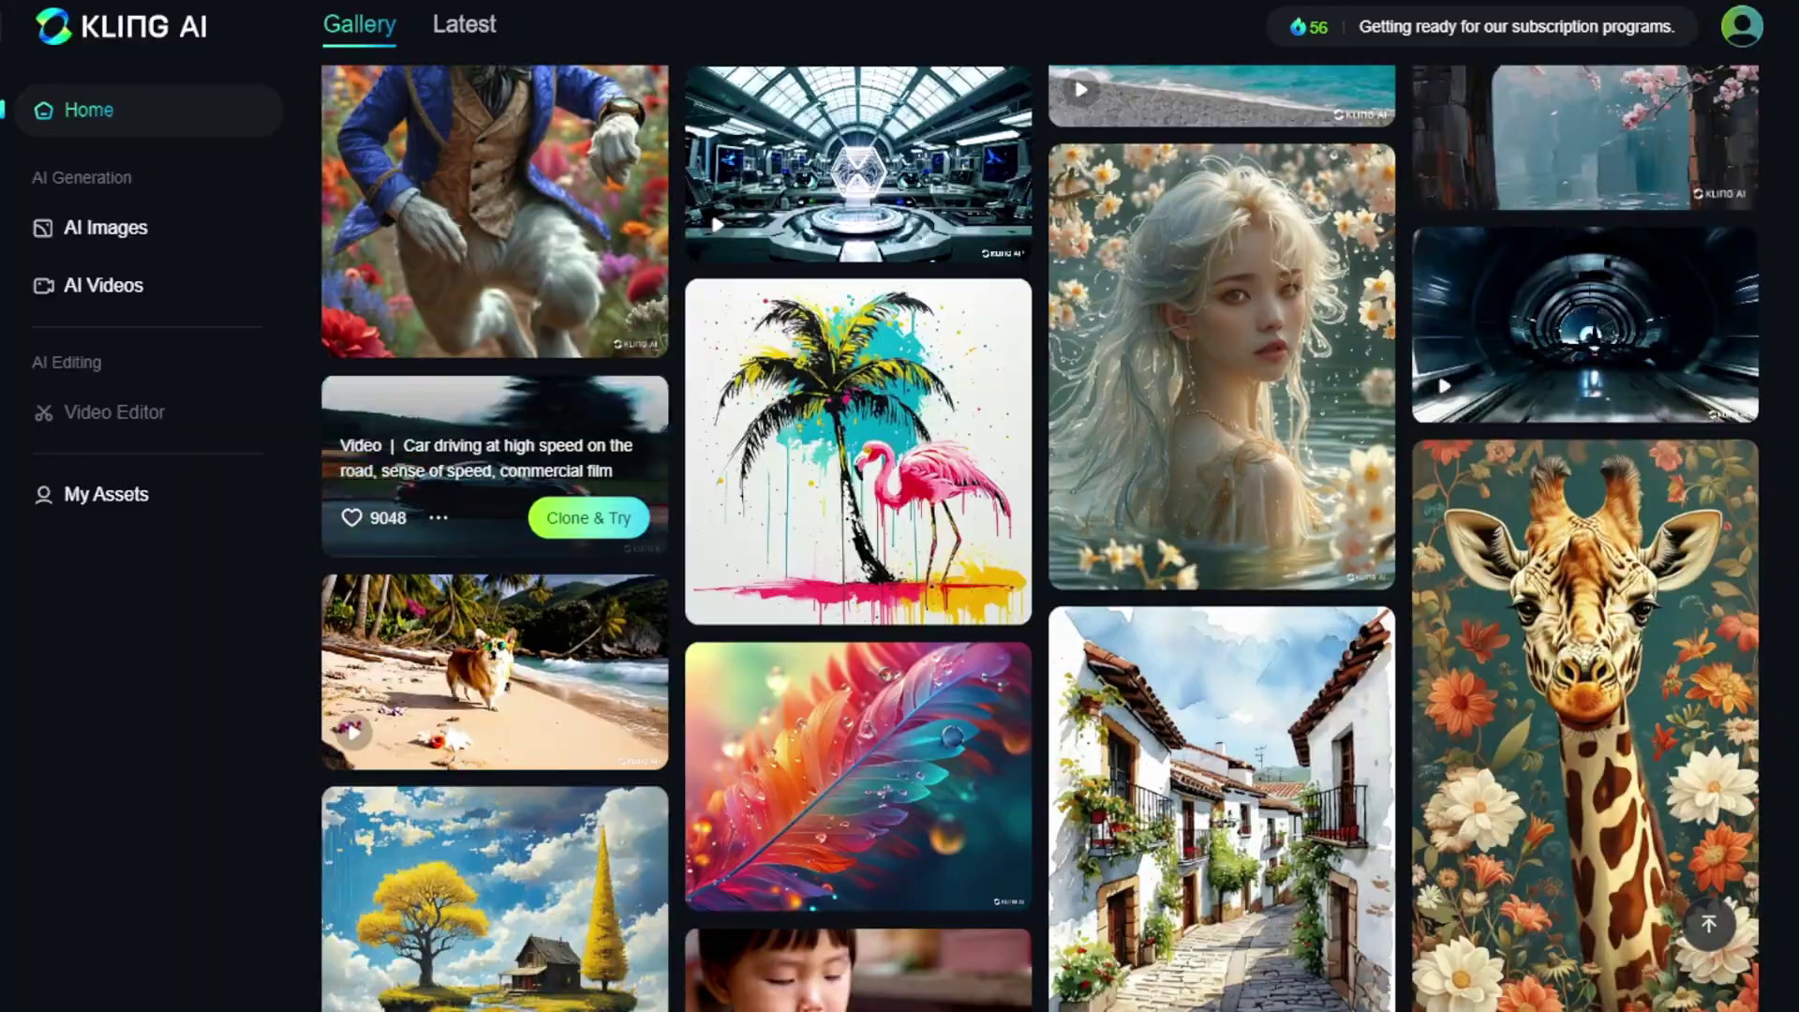
{"action": "left_click", "coordinate": [494, 462]}
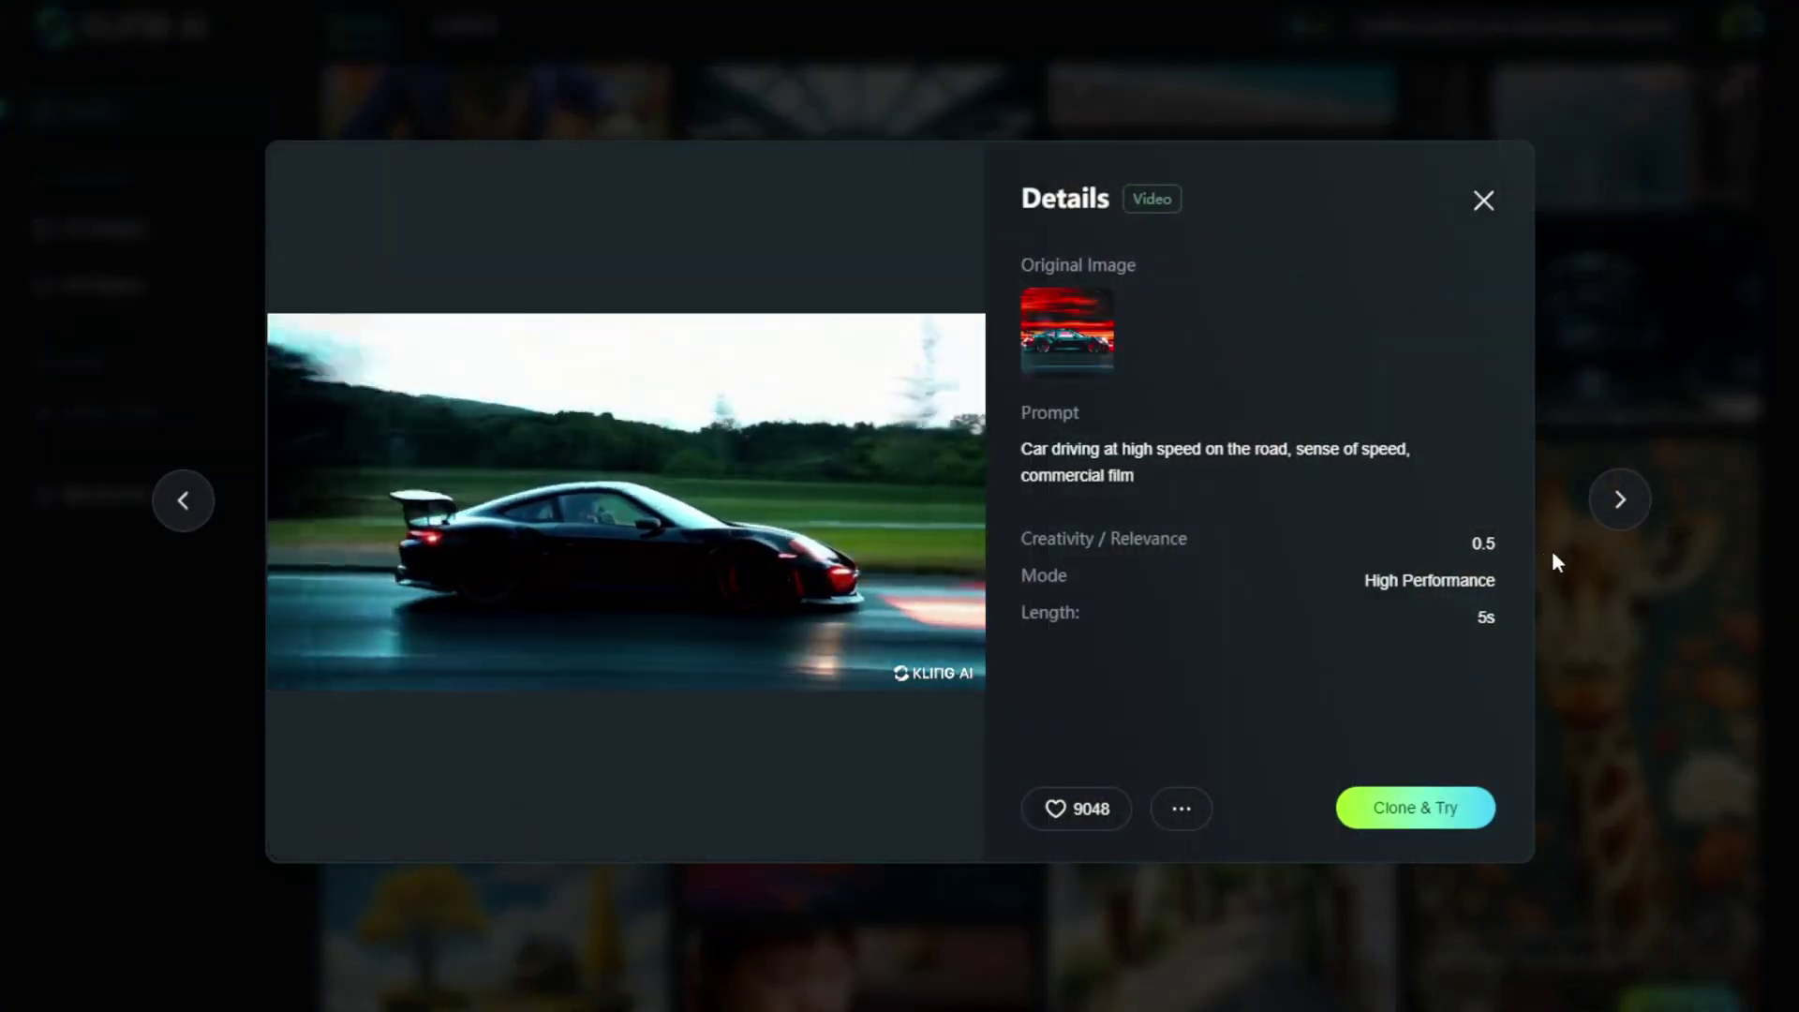